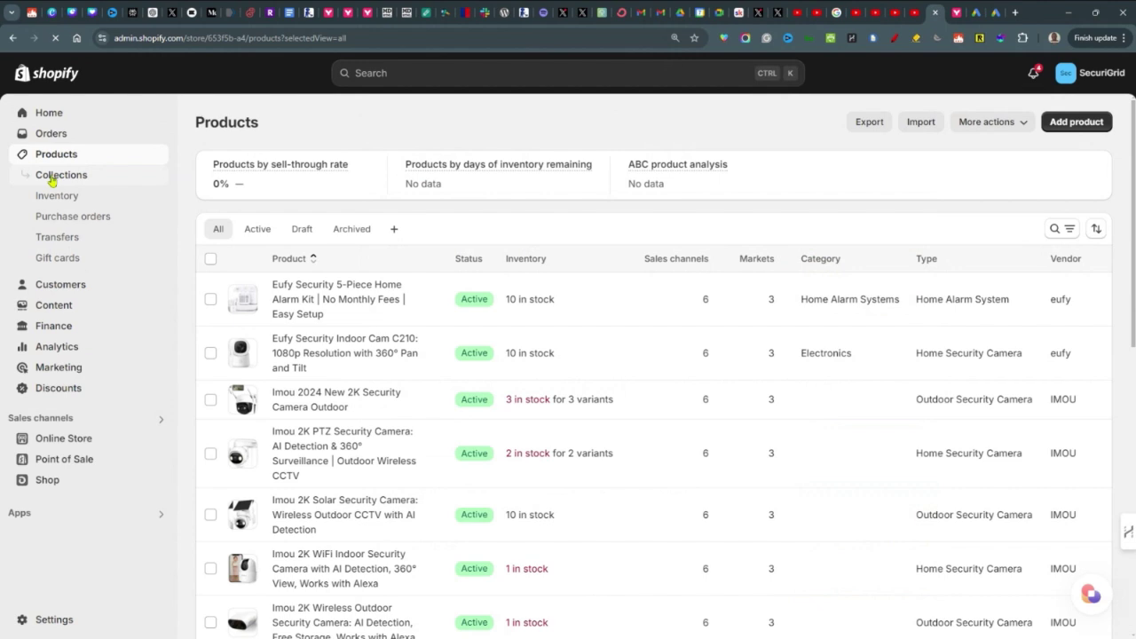
Open the store's list of product collections and start creating a new collection
{"action": "left_click", "coordinate": [53, 177]}
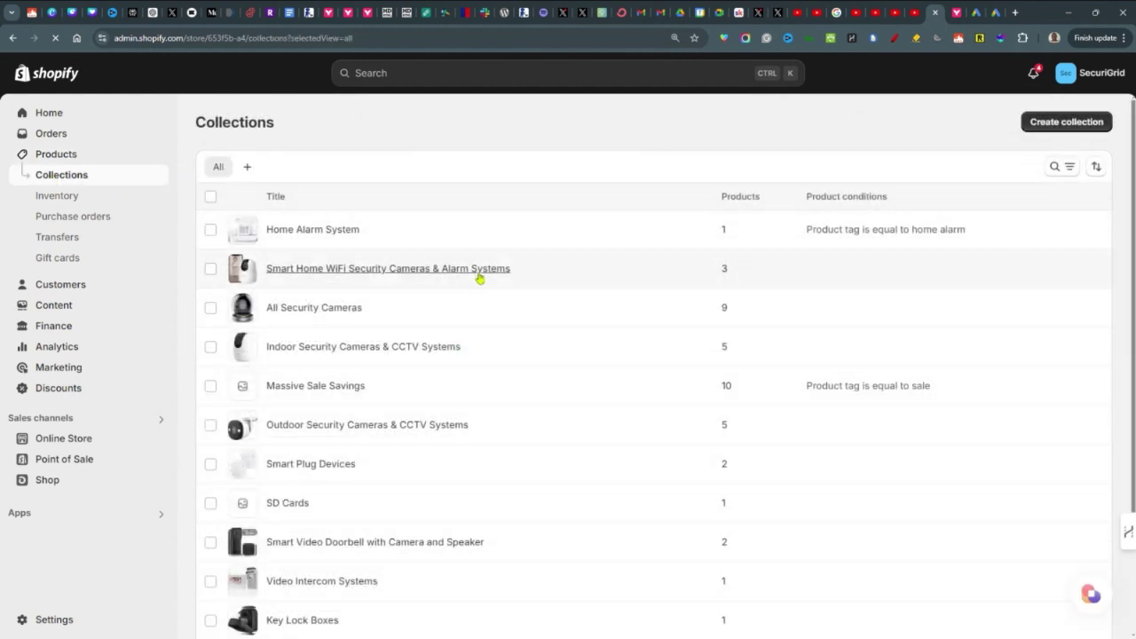
{"action": "scroll", "coordinate": [401, 257], "scroll_direction": "down", "scroll_amount": 1}
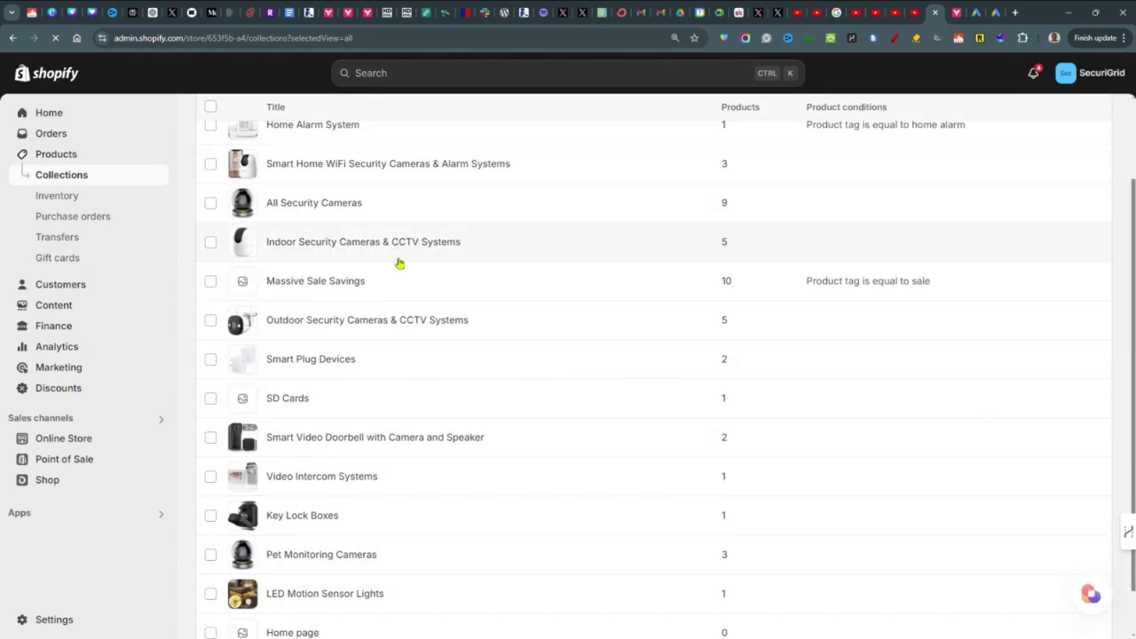
{"action": "scroll", "coordinate": [400, 263], "scroll_direction": "down", "scroll_amount": 1}
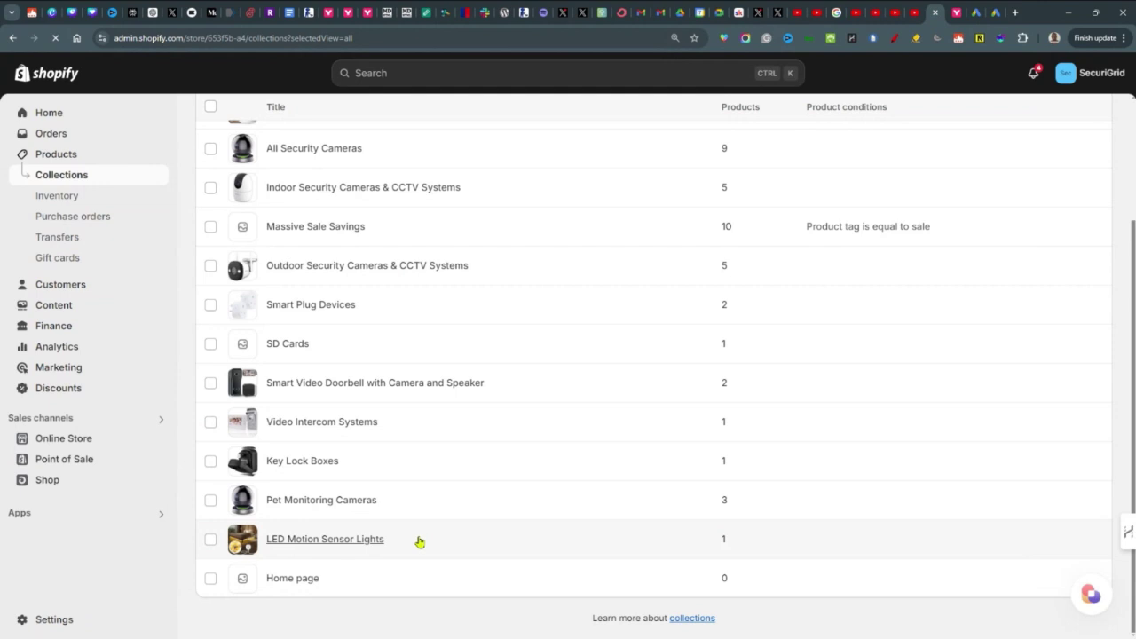
{"action": "scroll", "coordinate": [420, 542], "scroll_direction": "up", "scroll_amount": 2}
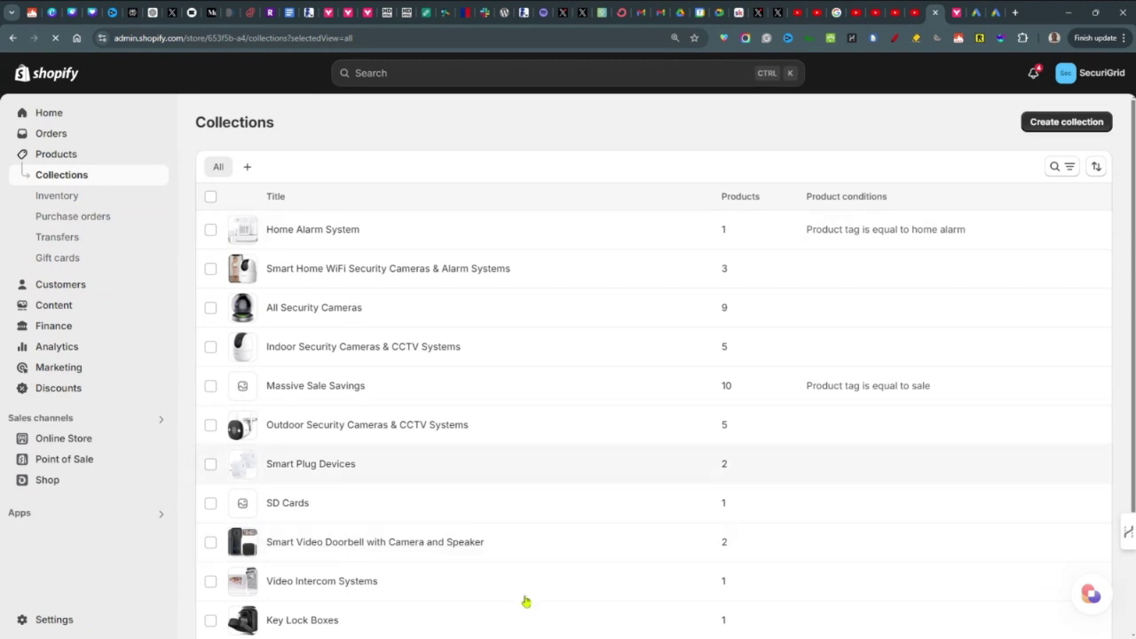
{"action": "left_click", "coordinate": [1068, 123]}
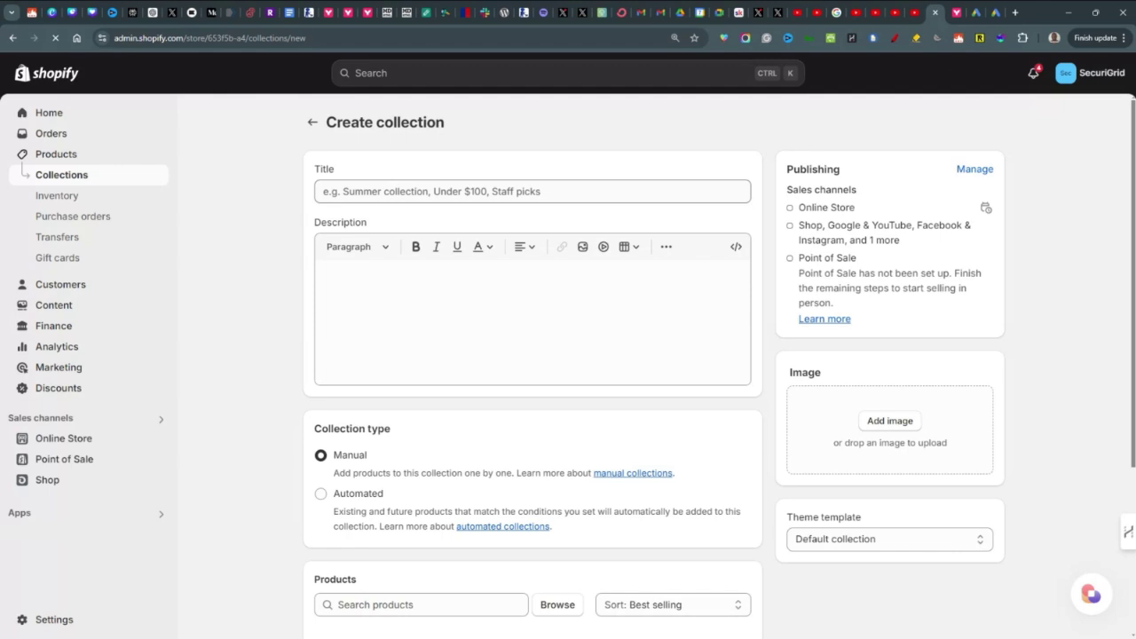
Paste the prepared SecuriGrid security cameras text as the collection description and enter "All Cameras" as the title
{"action": "left_click", "coordinate": [359, 281]}
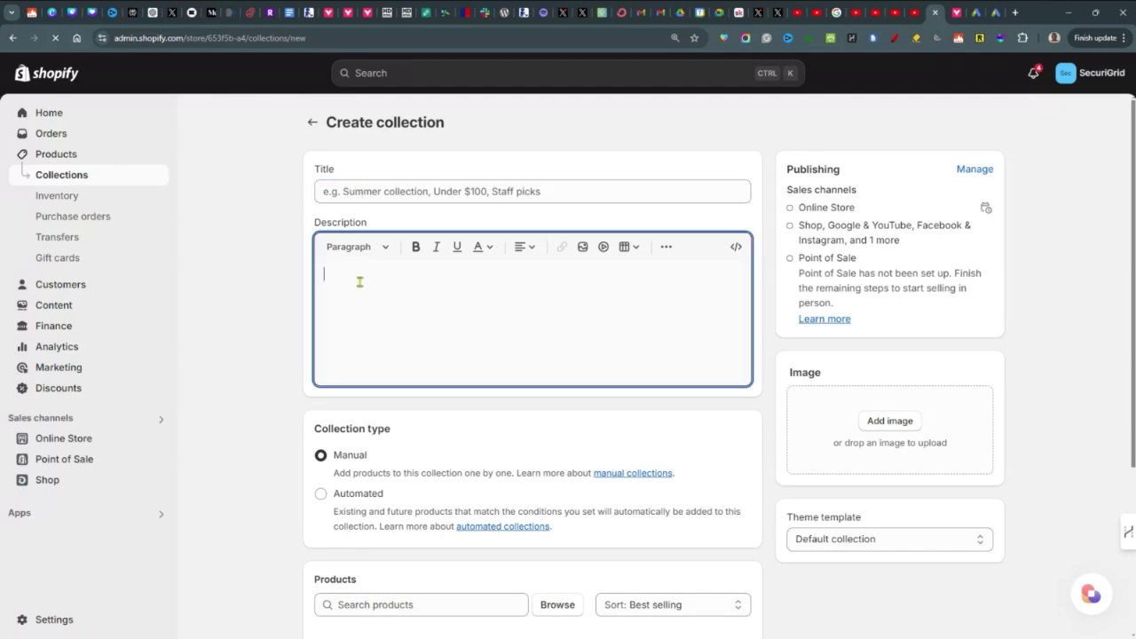
{"action": "key", "text": "ctrl+v"}
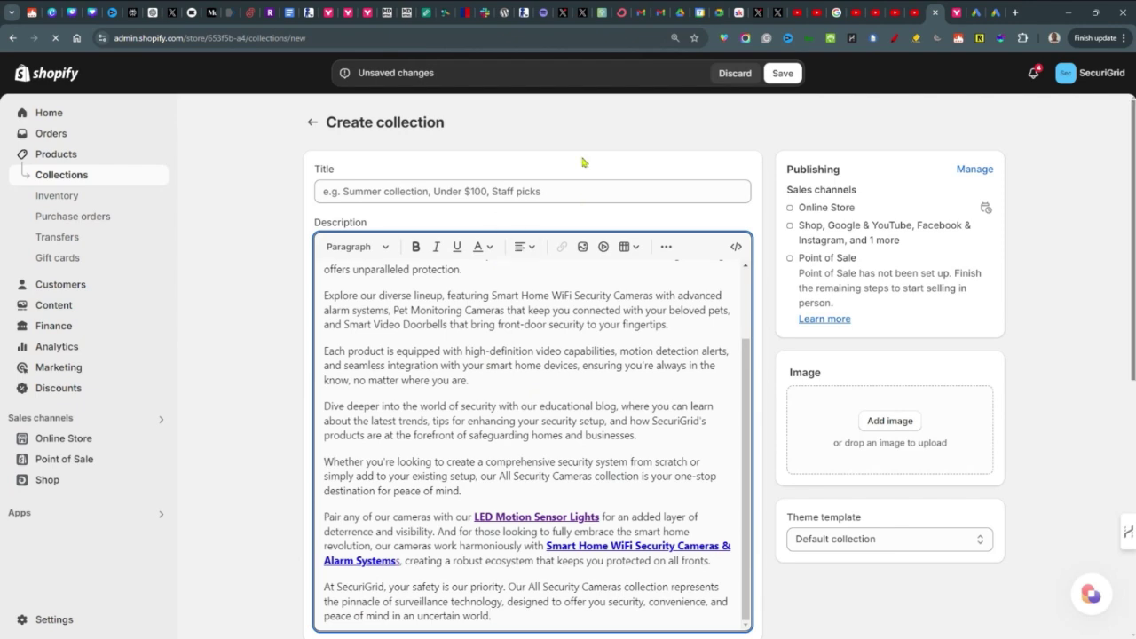
{"action": "left_click", "coordinate": [551, 193]}
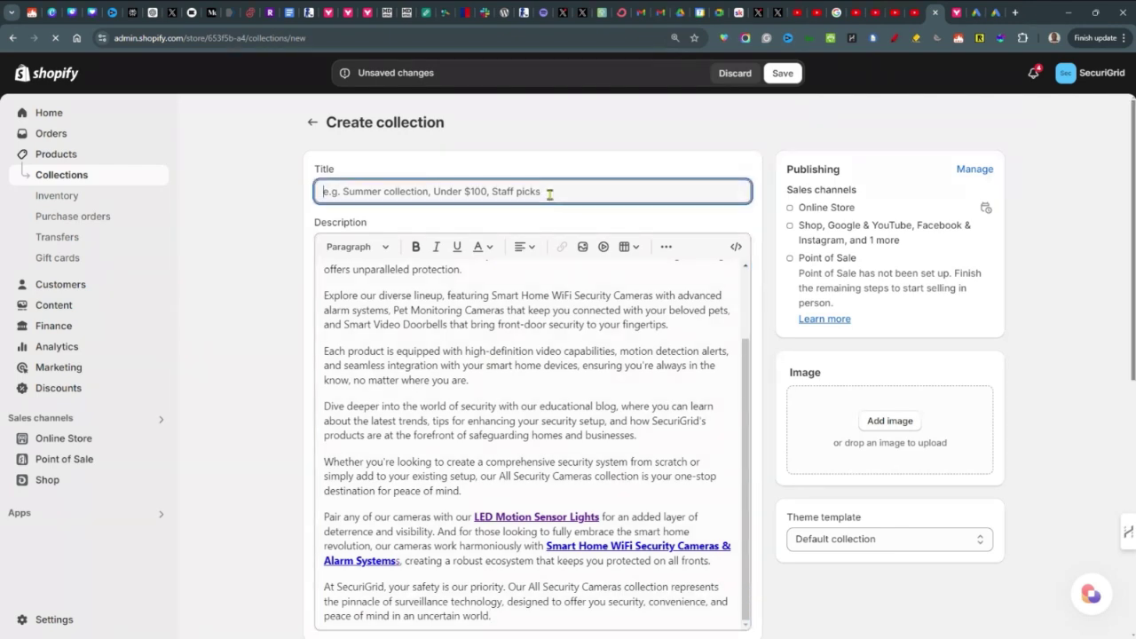
{"action": "type", "text": "All Cameras"}
{"action": "key", "text": "Tab"}
{"action": "left_click", "coordinate": [489, 584]}
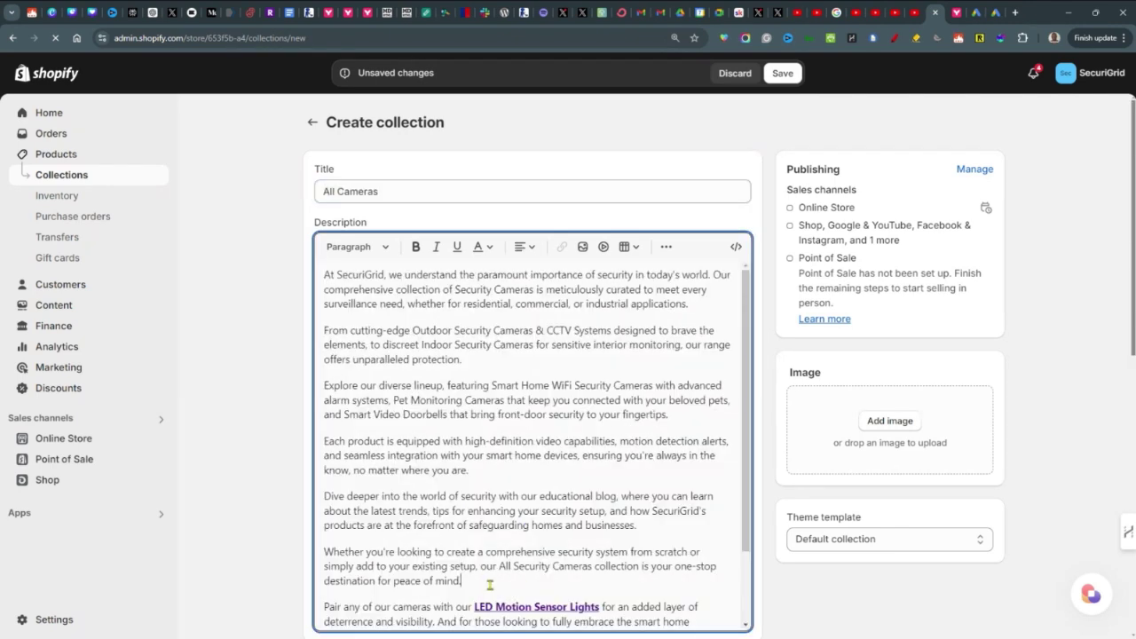
{"action": "left_click_drag", "start_coordinate": [485, 580], "coordinate": [324, 272]}
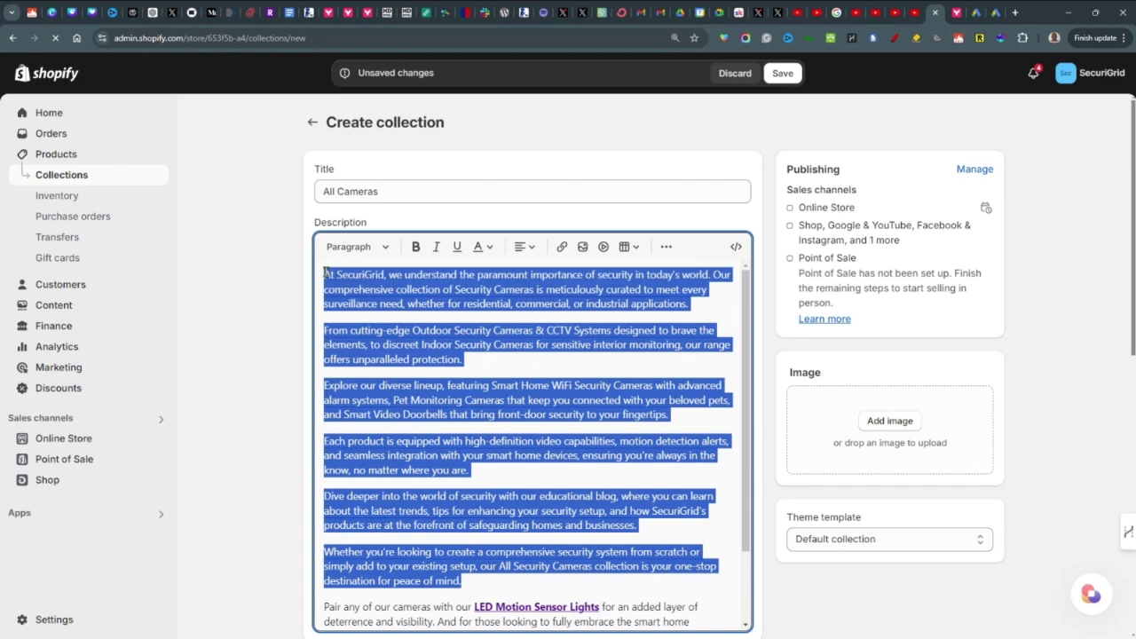
{"action": "scroll", "coordinate": [629, 399], "scroll_direction": "down", "scroll_amount": 1}
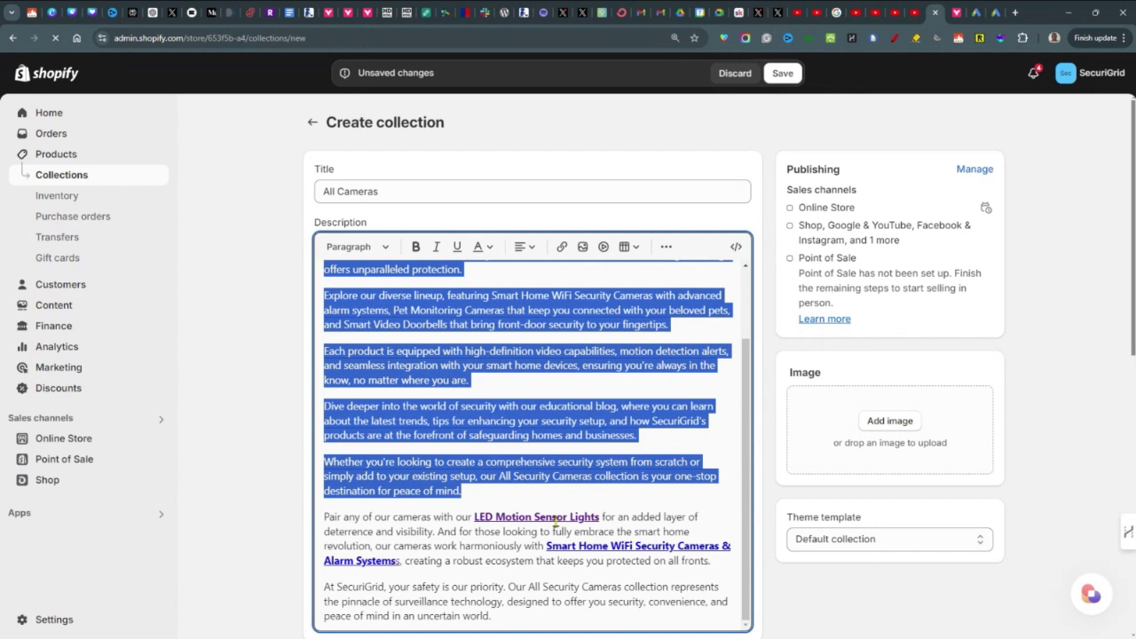
{"action": "left_click_drag", "start_coordinate": [686, 516], "coordinate": [632, 517]}
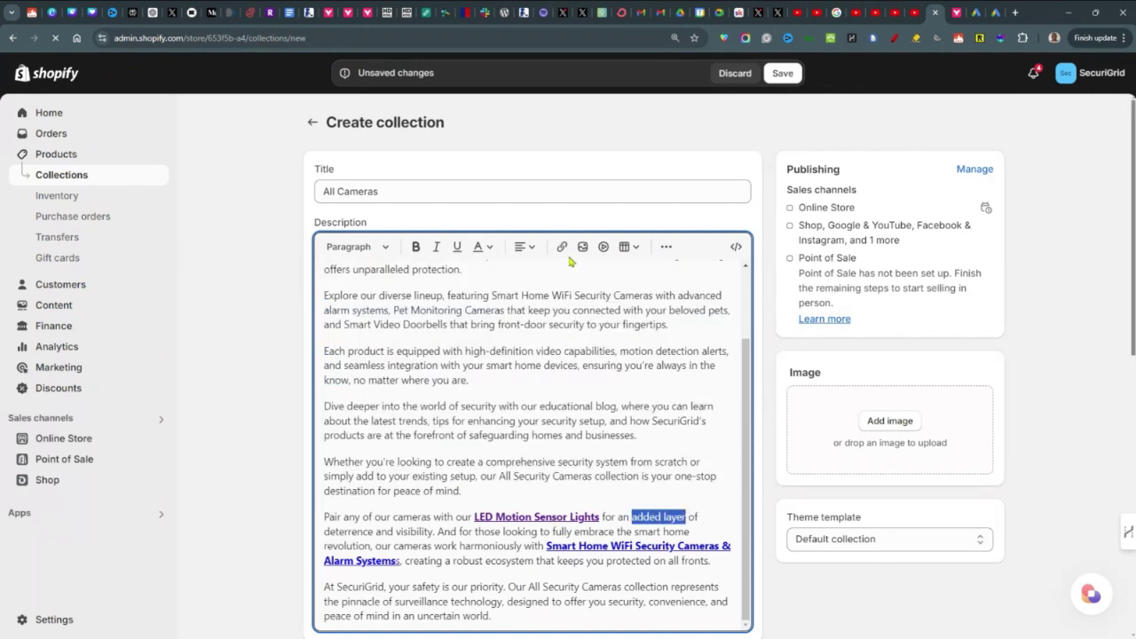
{"action": "left_click", "coordinate": [563, 249]}
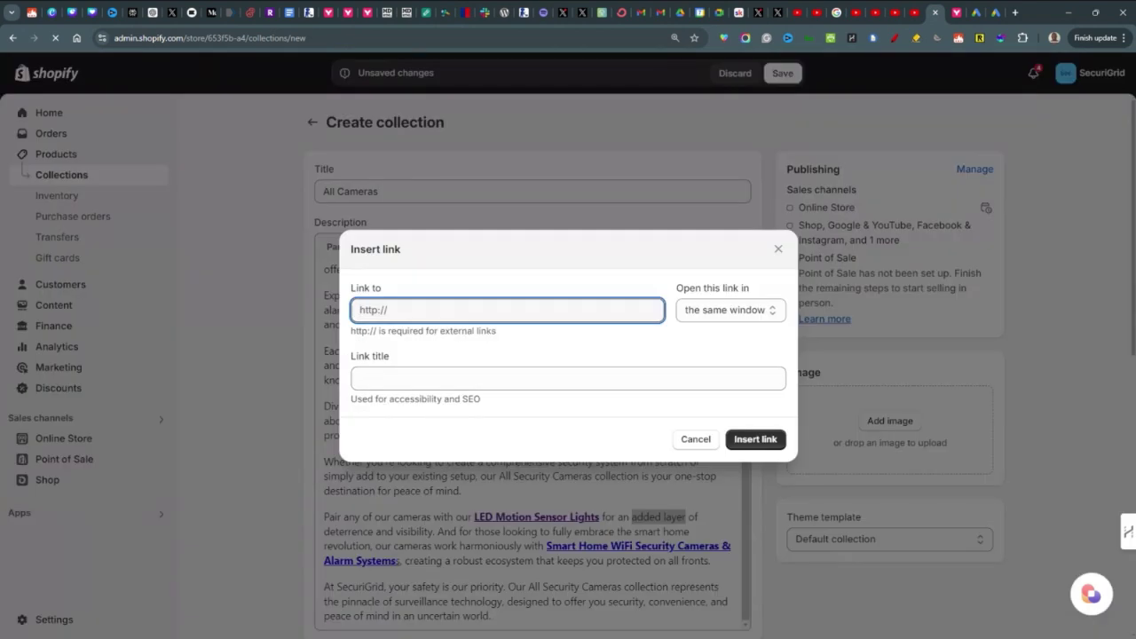
{"action": "key", "text": "Escape"}
Change the collection's title to "All Cameras 2"
{"action": "scroll", "coordinate": [728, 261], "scroll_direction": "down", "scroll_amount": 5}
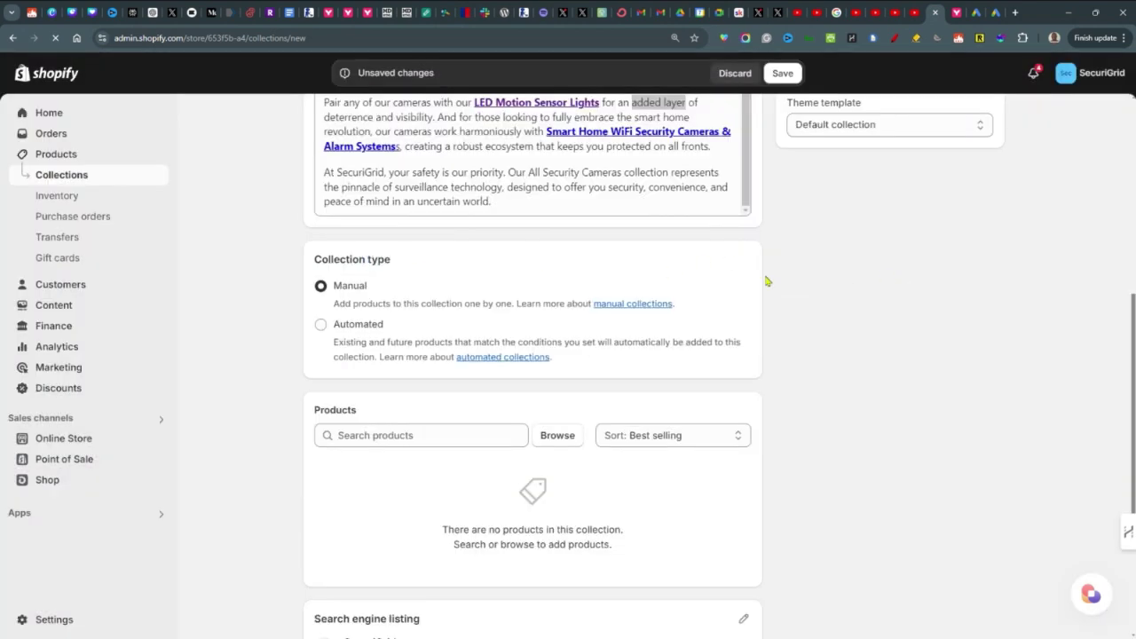
{"action": "left_click_drag", "start_coordinate": [425, 270], "coordinate": [307, 259]}
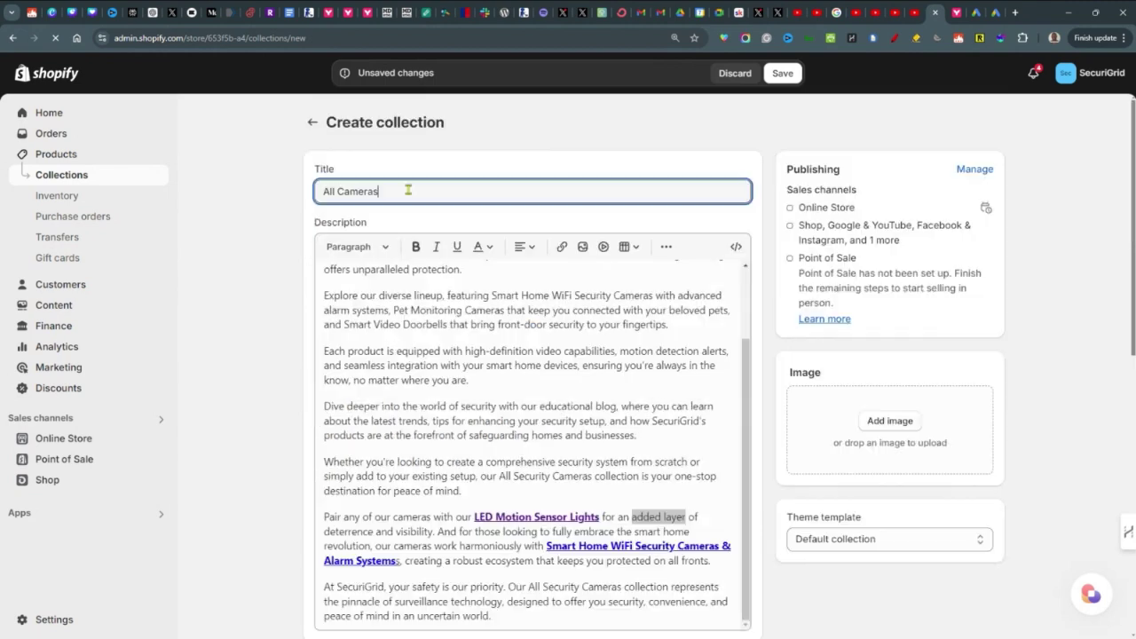
{"action": "type", "text": "2"}
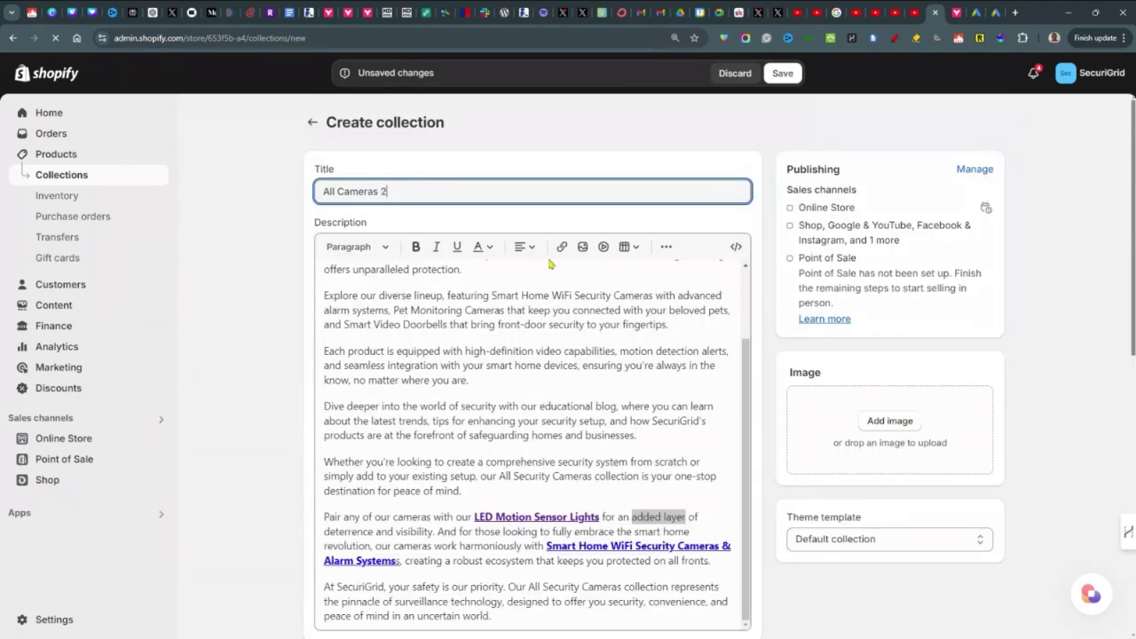
{"action": "left_click", "coordinate": [1027, 340]}
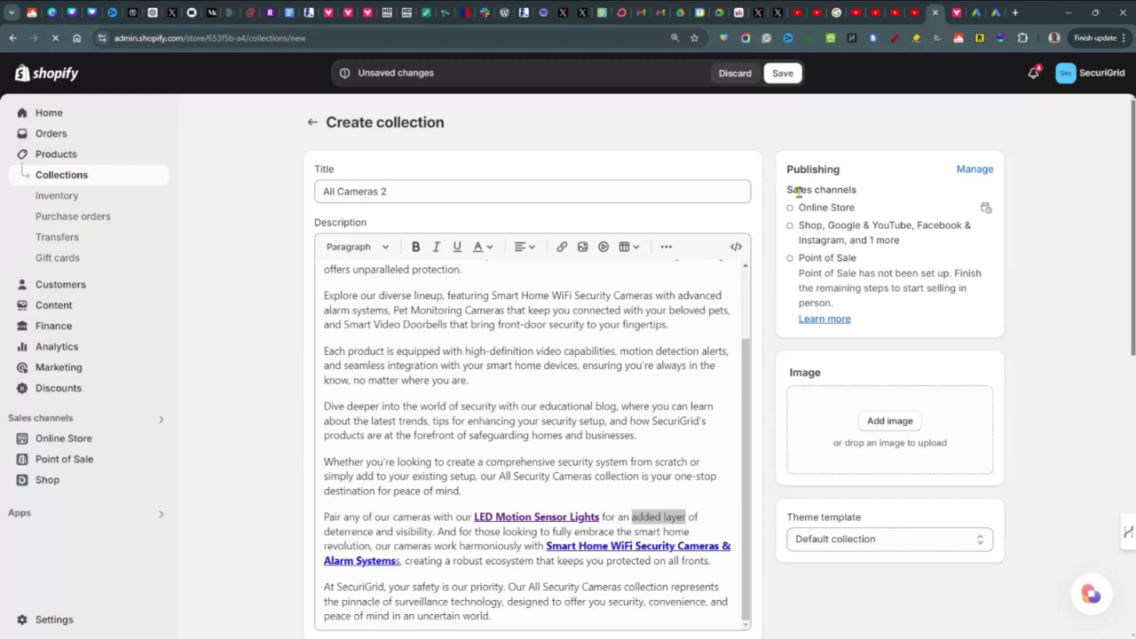
Review the new collection's publishing settings and the list of sales channels it can be published to
{"action": "left_click_drag", "start_coordinate": [788, 195], "coordinate": [959, 239]}
{"action": "left_click", "coordinate": [816, 224]}
{"action": "double_click", "coordinate": [814, 224]}
{"action": "left_click_drag", "start_coordinate": [857, 258], "coordinate": [811, 259]}
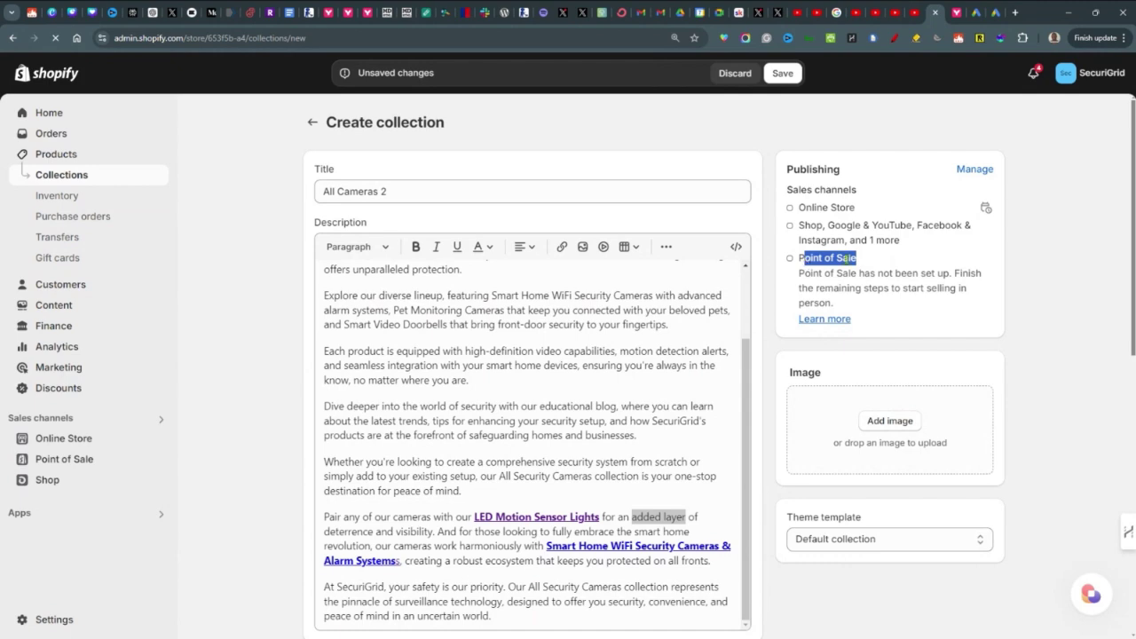
{"action": "left_click", "coordinate": [976, 168]}
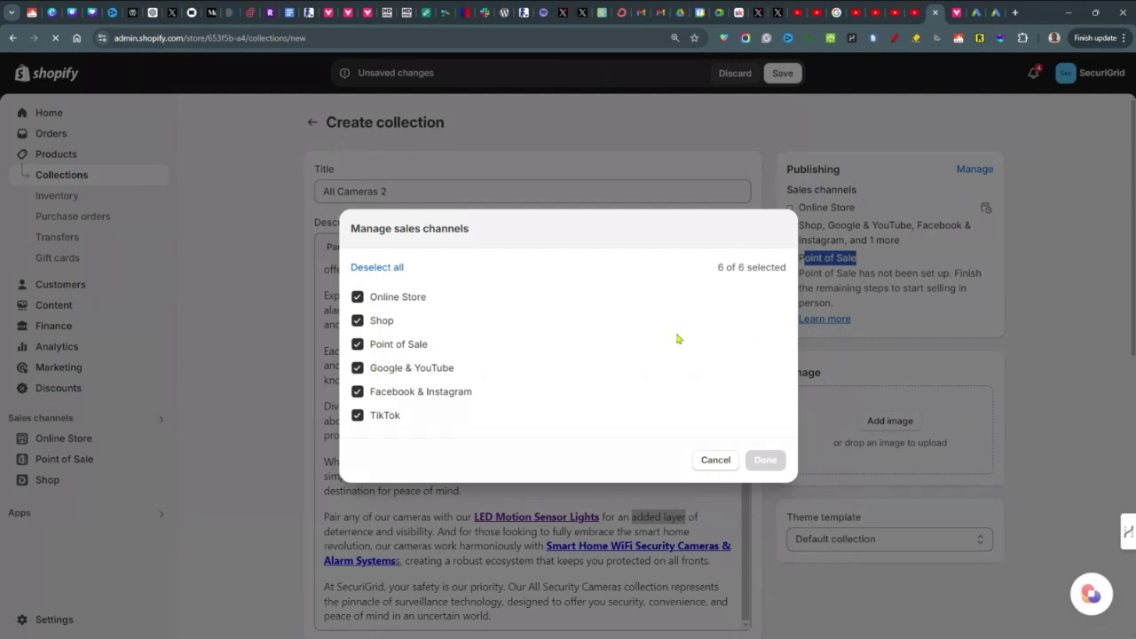
{"action": "left_click", "coordinate": [714, 459]}
Save the new collection and reopen All Cameras 2 from the list of collections
{"action": "left_click", "coordinate": [781, 74]}
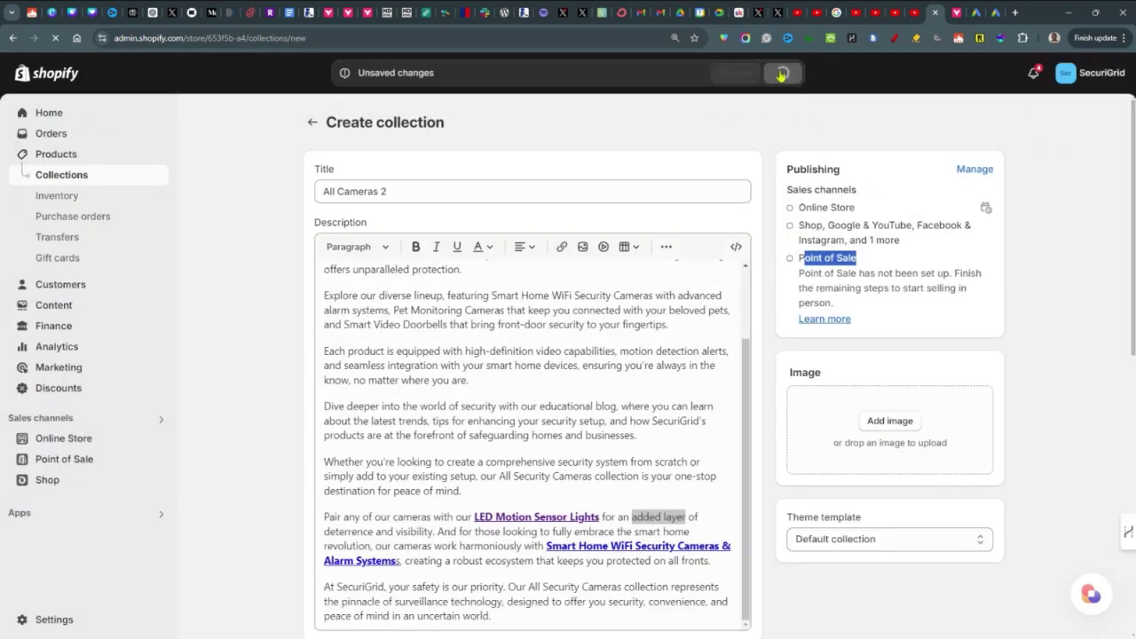
{"action": "left_click", "coordinate": [59, 177]}
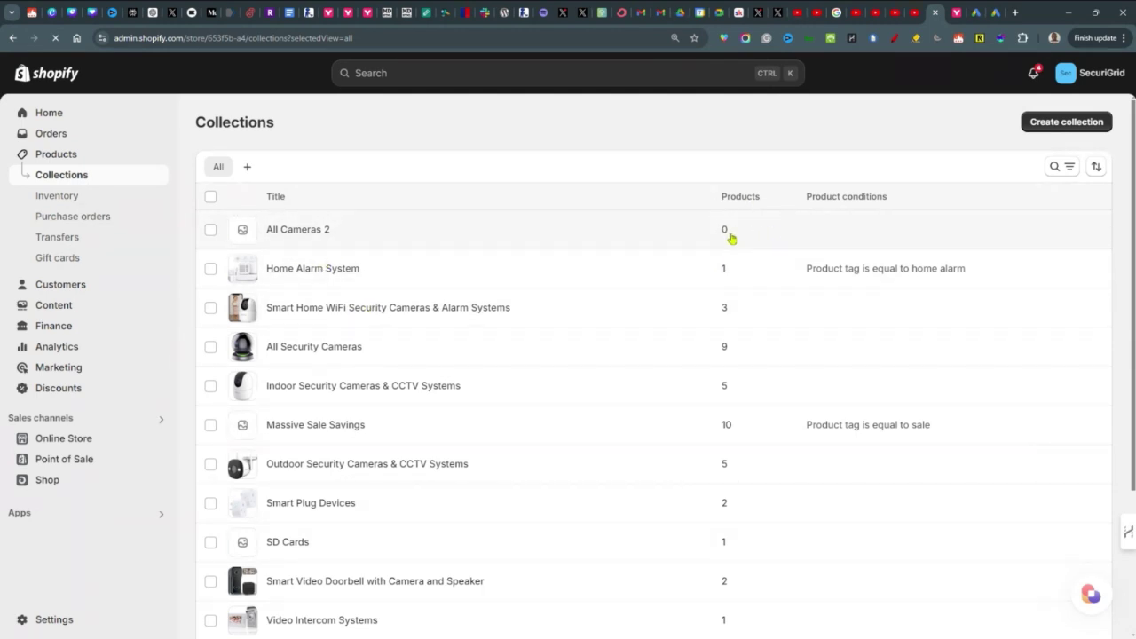
{"action": "left_click", "coordinate": [295, 230]}
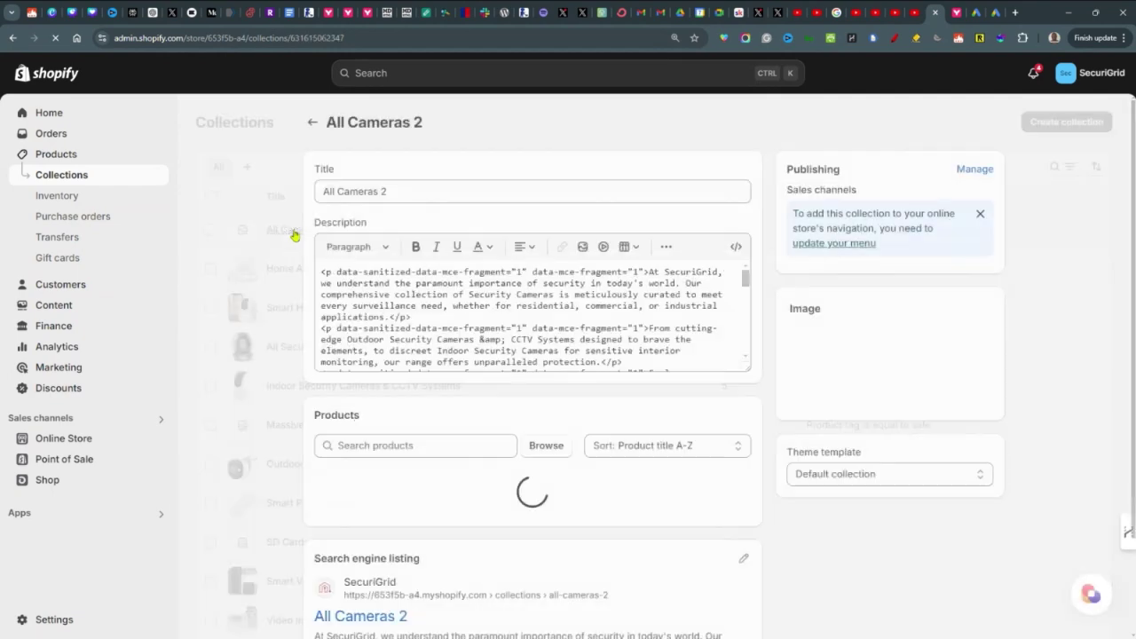
Open the product selection for adding products to the All Cameras 2 collection
{"action": "scroll", "coordinate": [1043, 259], "scroll_direction": "down", "scroll_amount": 3}
{"action": "scroll", "coordinate": [1043, 259], "scroll_direction": "down", "scroll_amount": 2}
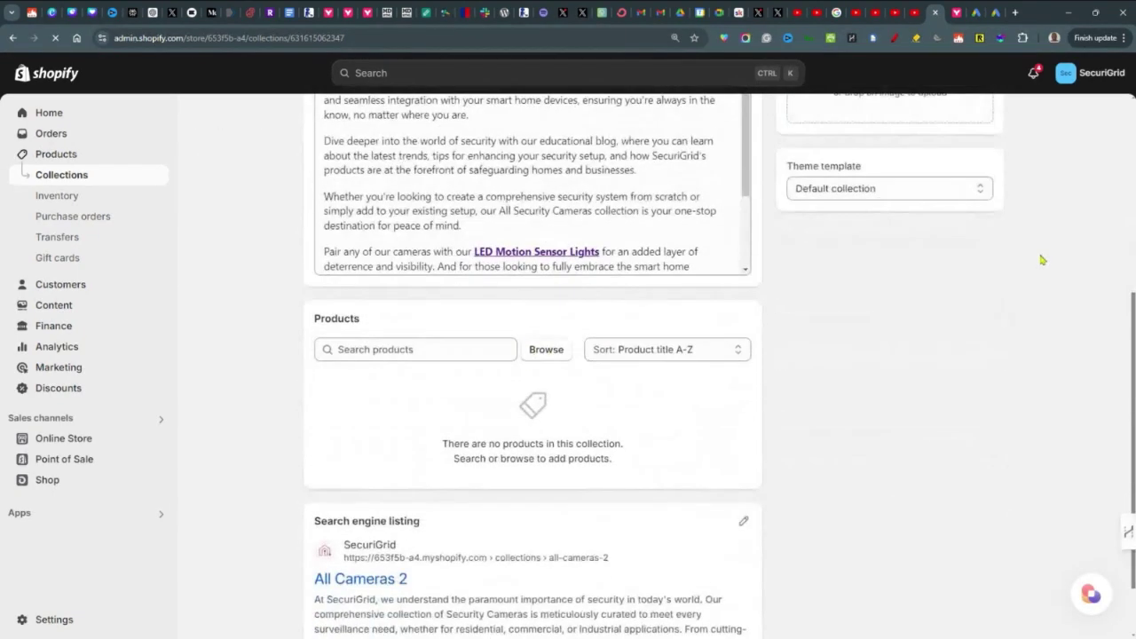
{"action": "left_click", "coordinate": [438, 347]}
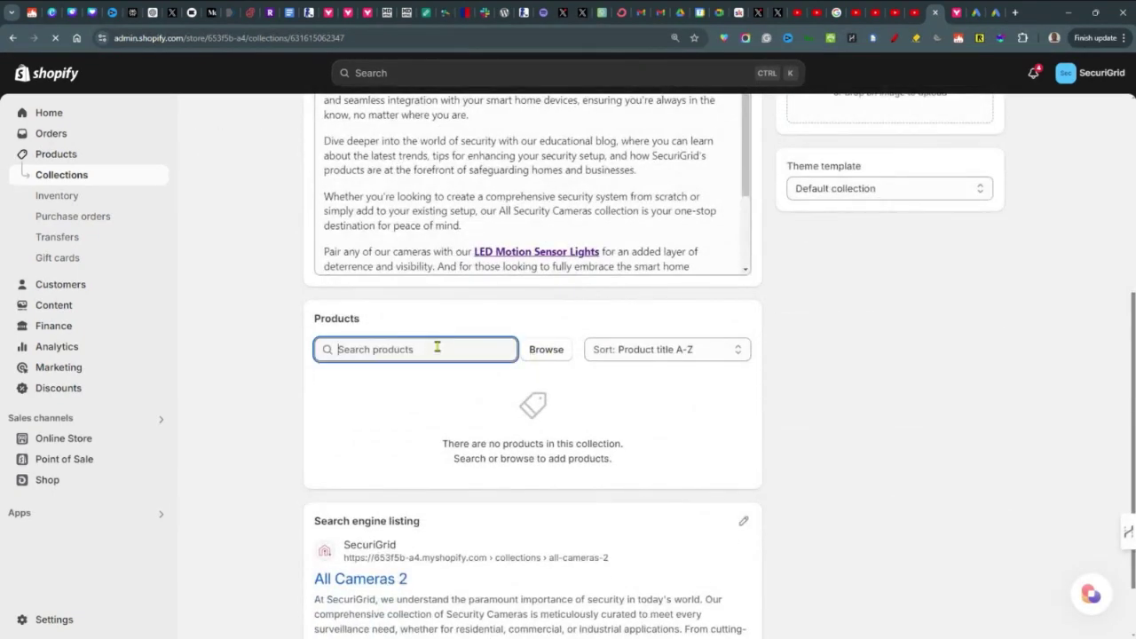
{"action": "left_click", "coordinate": [529, 354]}
{"action": "left_click", "coordinate": [358, 271]}
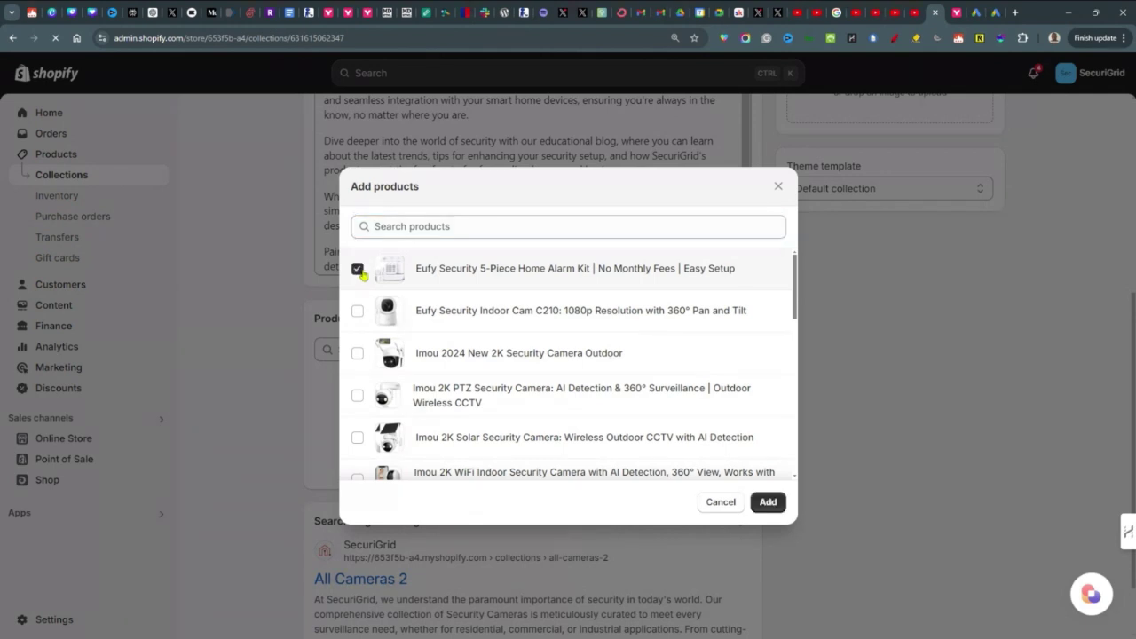
{"action": "left_click", "coordinate": [359, 313]}
{"action": "left_click", "coordinate": [359, 354]}
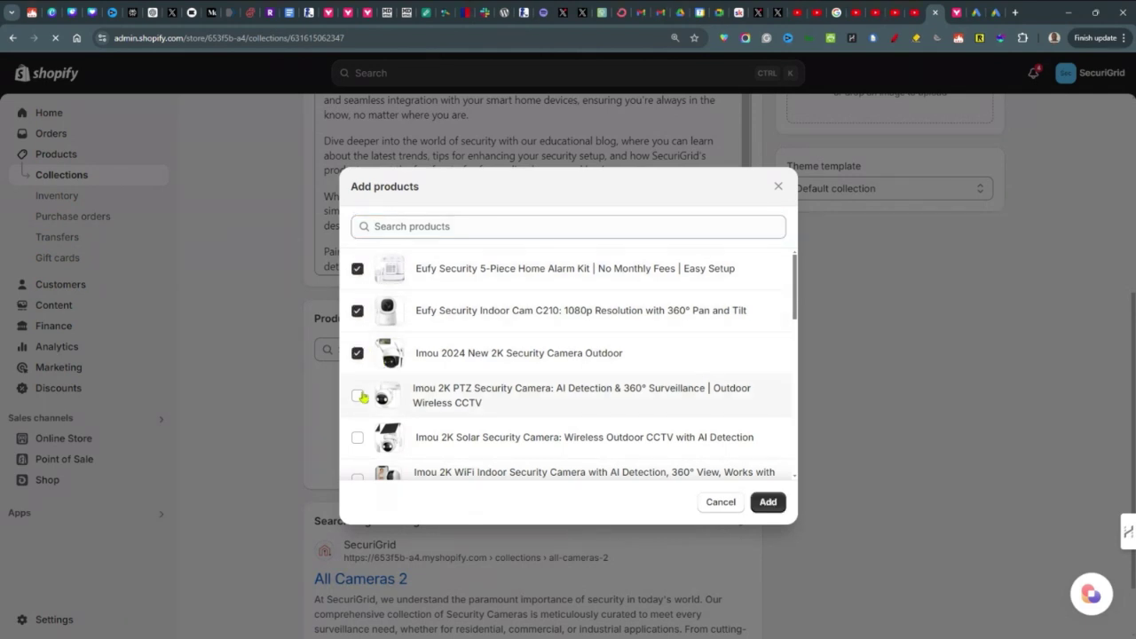
{"action": "left_click", "coordinate": [358, 396]}
{"action": "scroll", "coordinate": [603, 363], "scroll_direction": "down", "scroll_amount": 2}
{"action": "scroll", "coordinate": [583, 379], "scroll_direction": "up", "scroll_amount": 2}
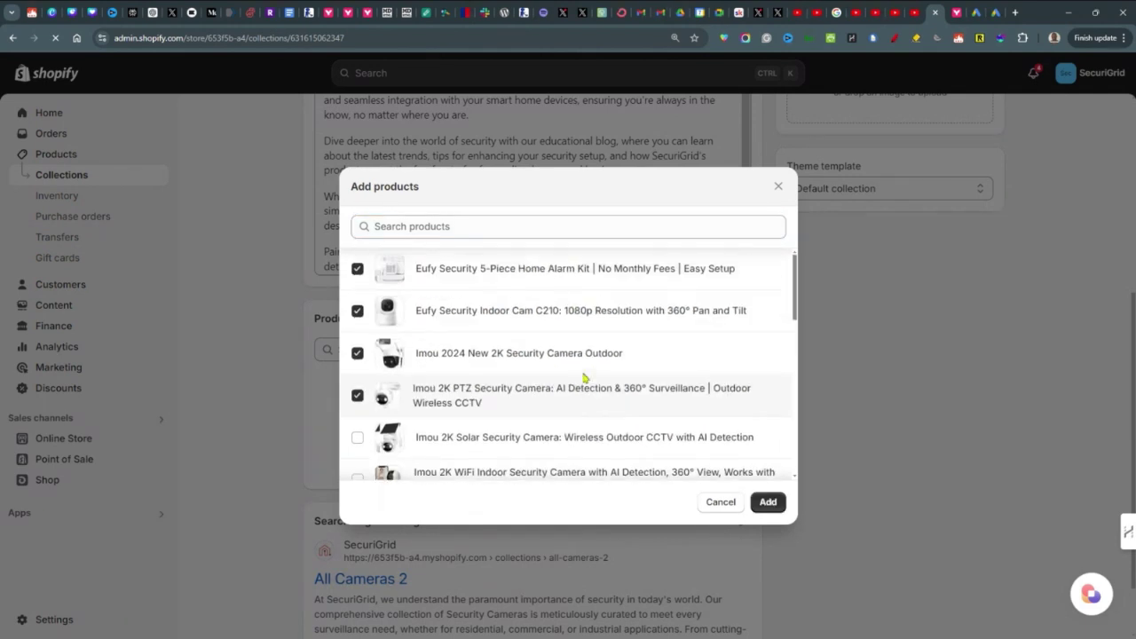
{"action": "left_click", "coordinate": [358, 396]}
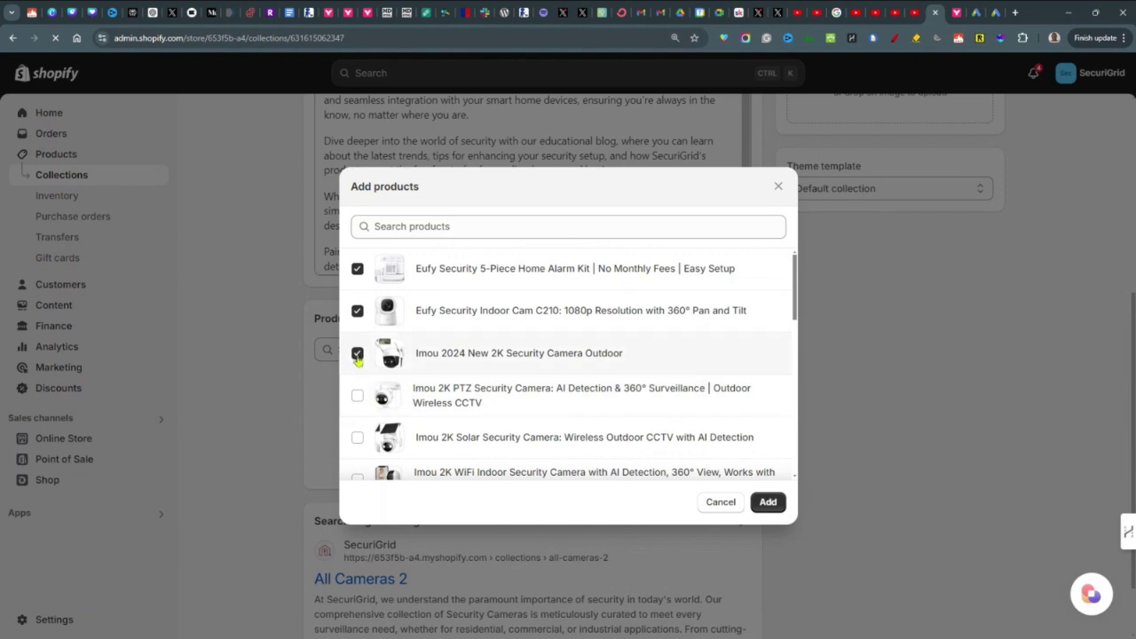
{"action": "left_click", "coordinate": [358, 353]}
{"action": "left_click", "coordinate": [357, 311]}
{"action": "left_click", "coordinate": [358, 269]}
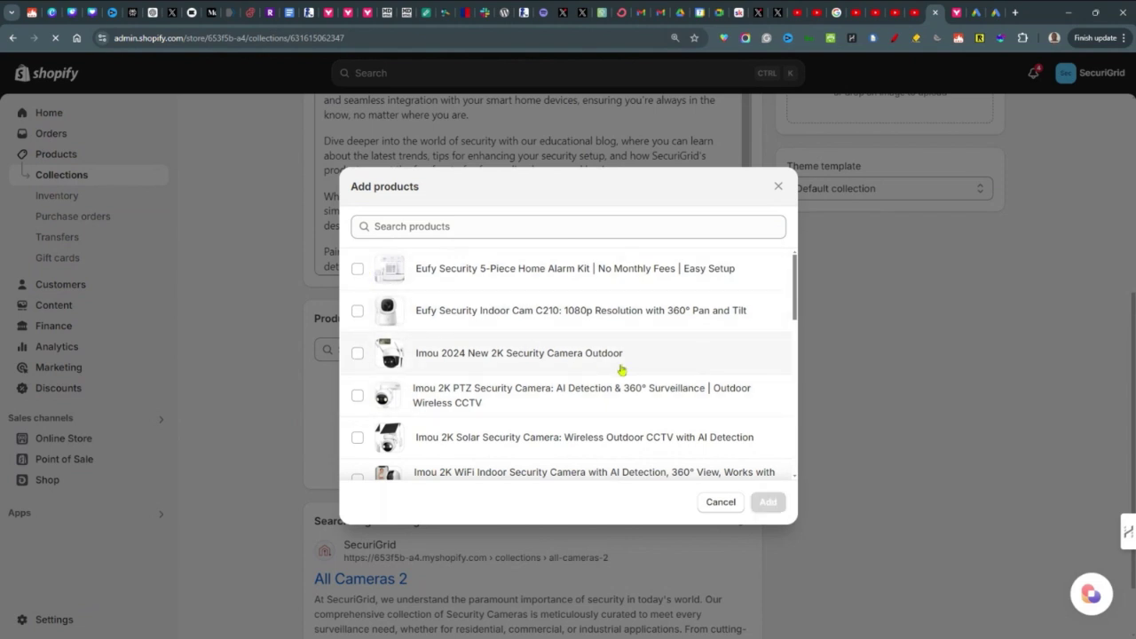
Add the Eufy 5-Piece Home Alarm Kit, Eufy Indoor Cam C210 and Imou 2024 New 2K Security Camera Outdoor to the collection
{"action": "left_click", "coordinate": [357, 269]}
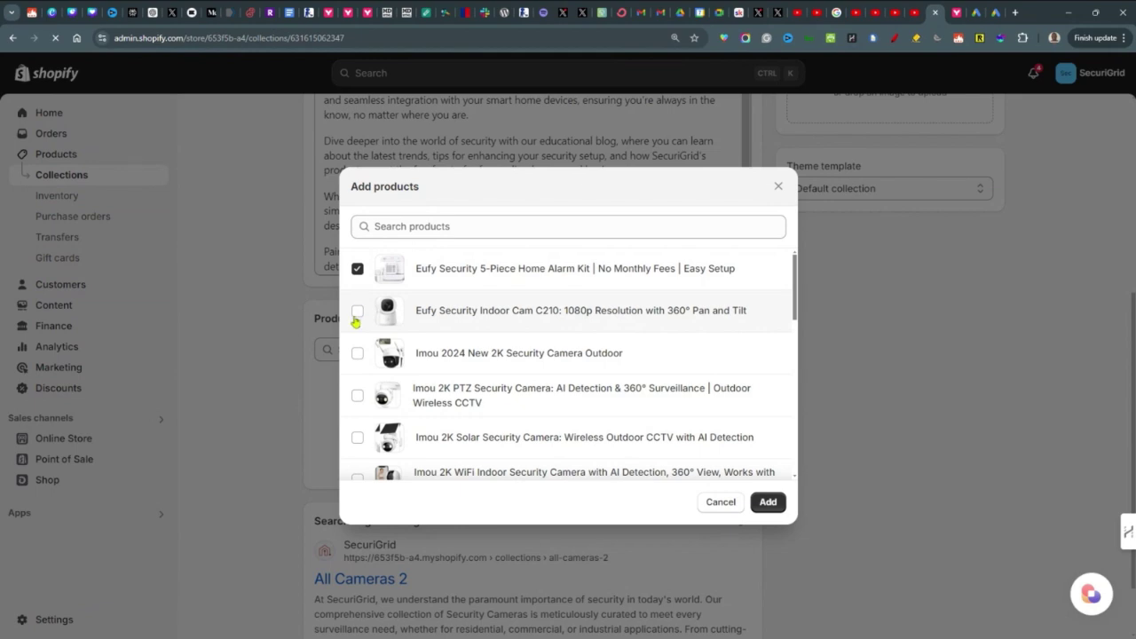
{"action": "left_click", "coordinate": [358, 310]}
{"action": "left_click", "coordinate": [357, 353]}
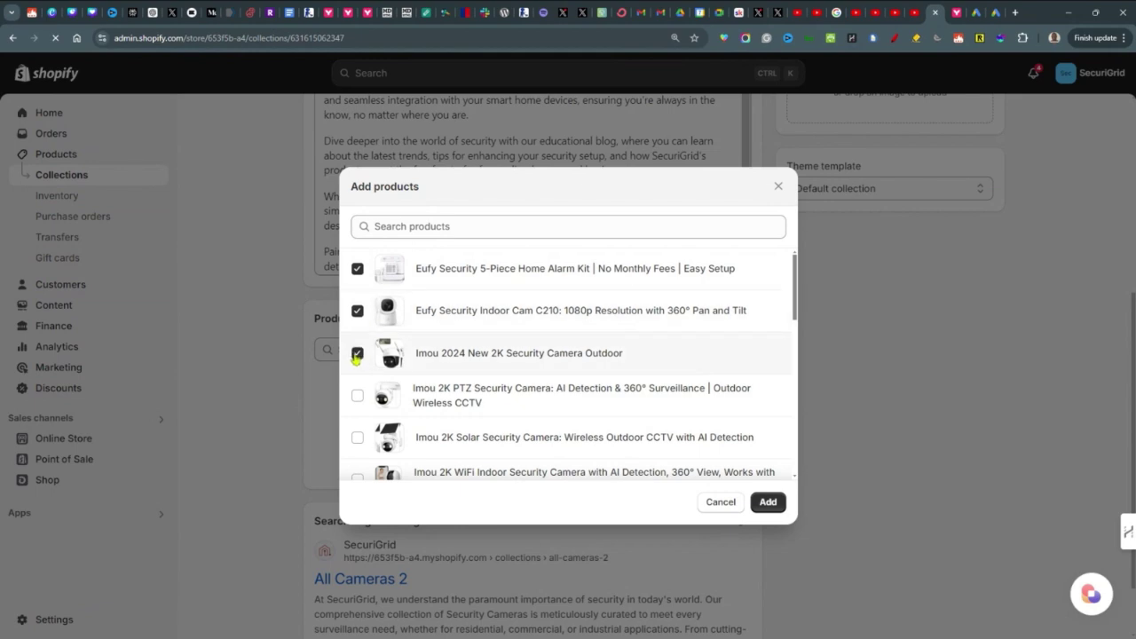
{"action": "left_click", "coordinate": [770, 502]}
{"action": "scroll", "coordinate": [858, 477], "scroll_direction": "up", "scroll_amount": 4}
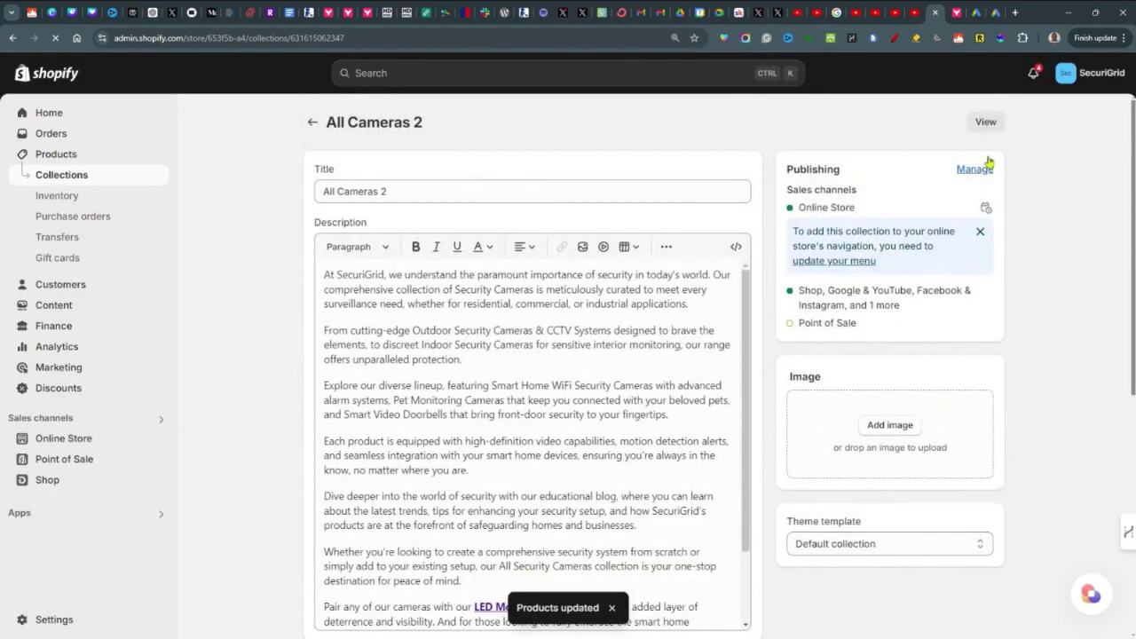
Open the collection's search engine listing for editing and examine its page title and meta description
{"action": "scroll", "coordinate": [712, 515], "scroll_direction": "down", "scroll_amount": 5}
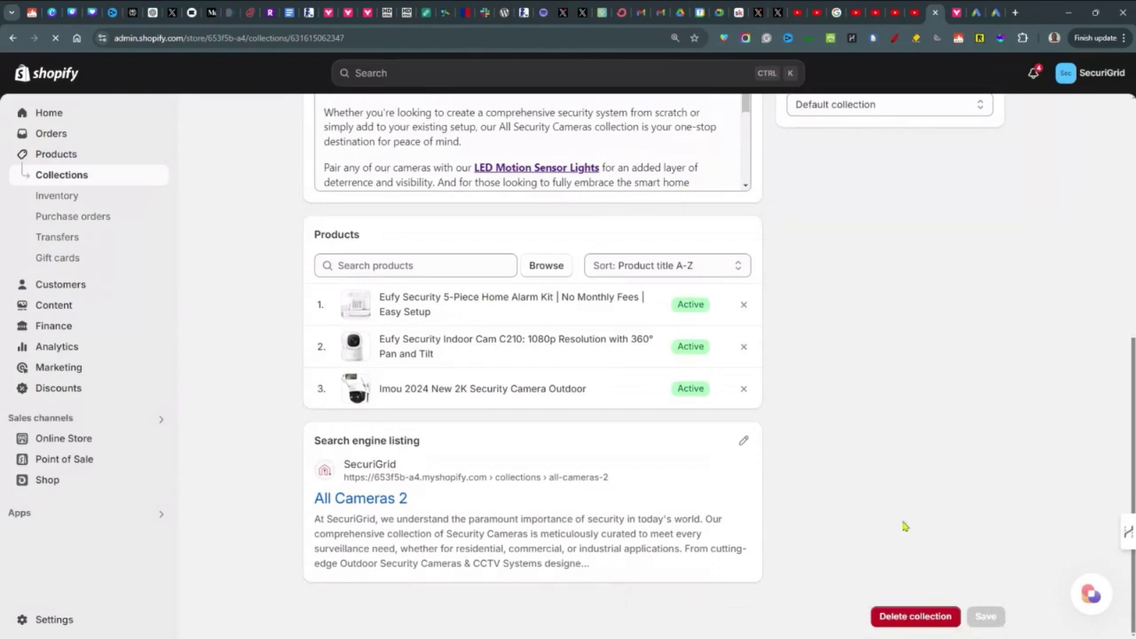
{"action": "scroll", "coordinate": [948, 452], "scroll_direction": "up", "scroll_amount": 2}
{"action": "scroll", "coordinate": [946, 452], "scroll_direction": "down", "scroll_amount": 2}
{"action": "left_click", "coordinate": [744, 442]}
{"action": "scroll", "coordinate": [867, 450], "scroll_direction": "down", "scroll_amount": 5}
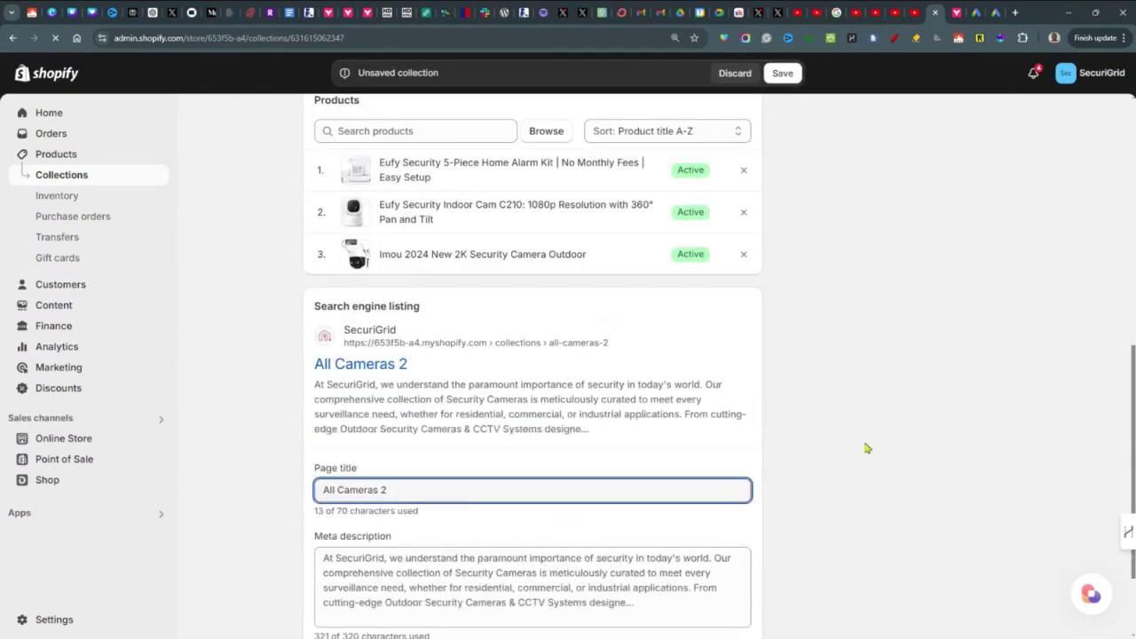
{"action": "left_click_drag", "start_coordinate": [412, 386], "coordinate": [293, 393]}
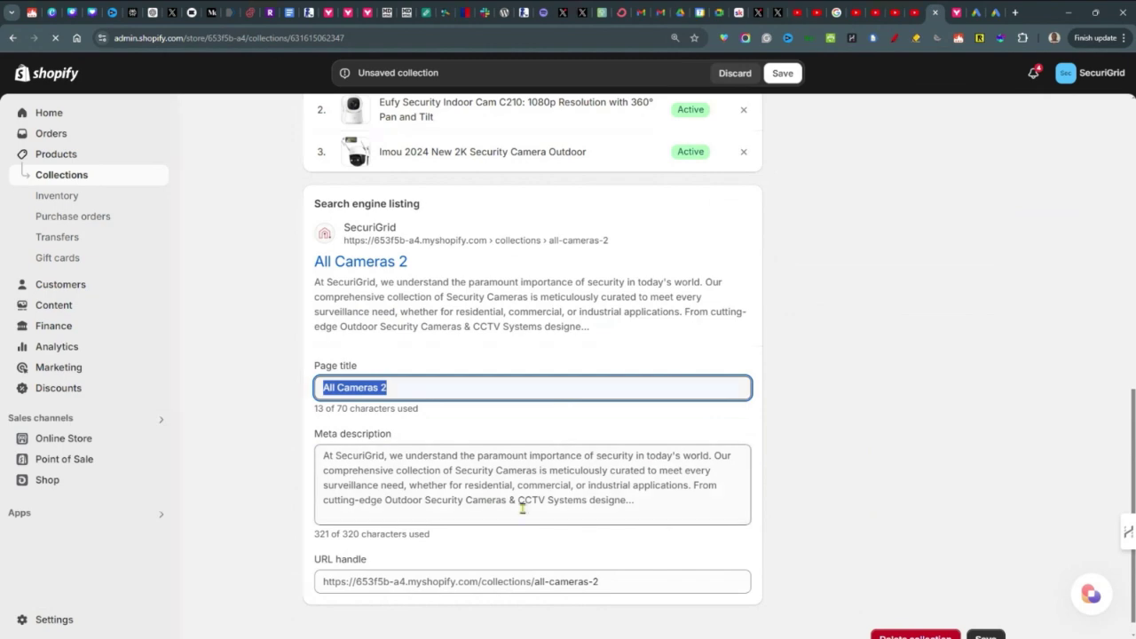
Clear the entire meta description in the collection's search engine listing
{"action": "left_click_drag", "start_coordinate": [637, 500], "coordinate": [437, 485]}
{"action": "scroll", "coordinate": [809, 421], "scroll_direction": "down", "scroll_amount": 4}
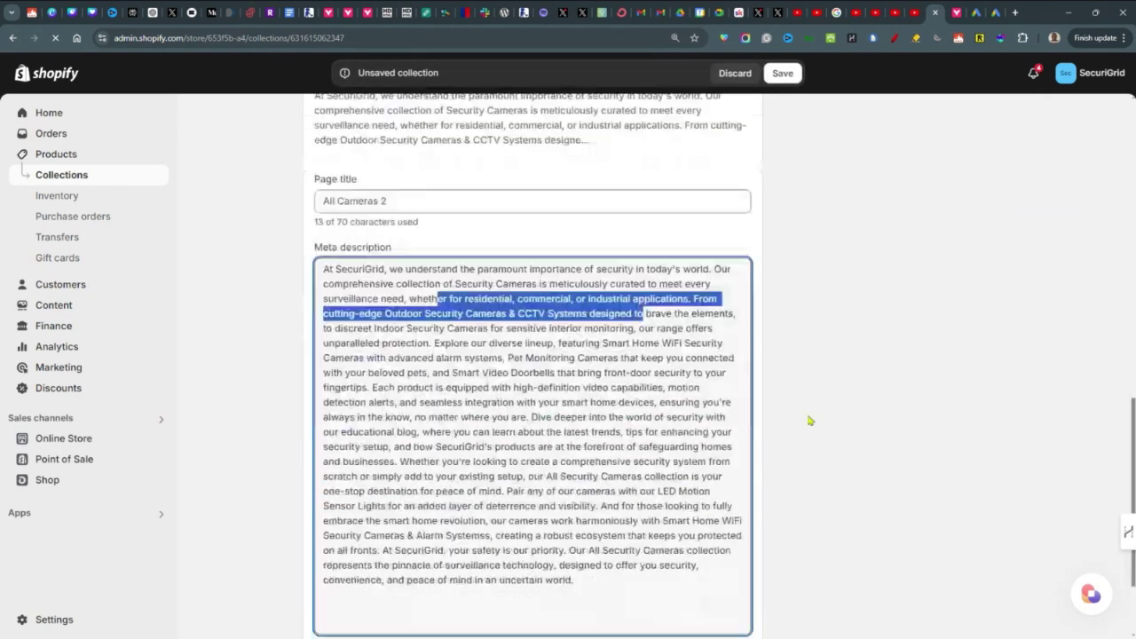
{"action": "scroll", "coordinate": [624, 454], "scroll_direction": "up", "scroll_amount": 1}
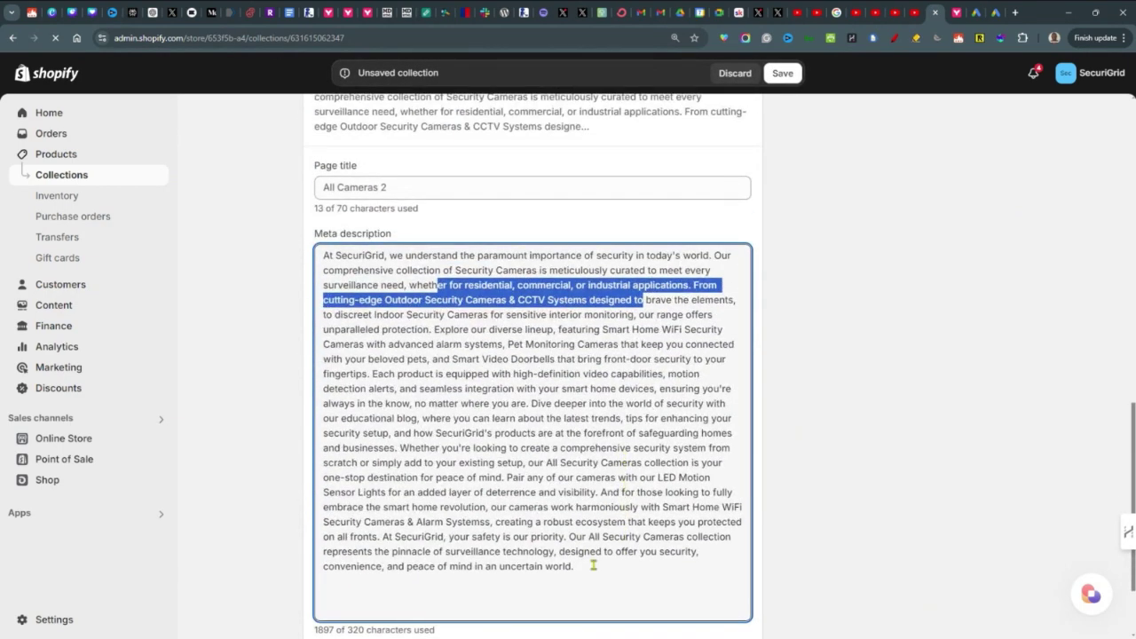
{"action": "left_click_drag", "start_coordinate": [590, 566], "coordinate": [323, 255]}
{"action": "scroll", "coordinate": [859, 373], "scroll_direction": "up", "scroll_amount": 4}
{"action": "scroll", "coordinate": [591, 271], "scroll_direction": "up", "scroll_amount": 4}
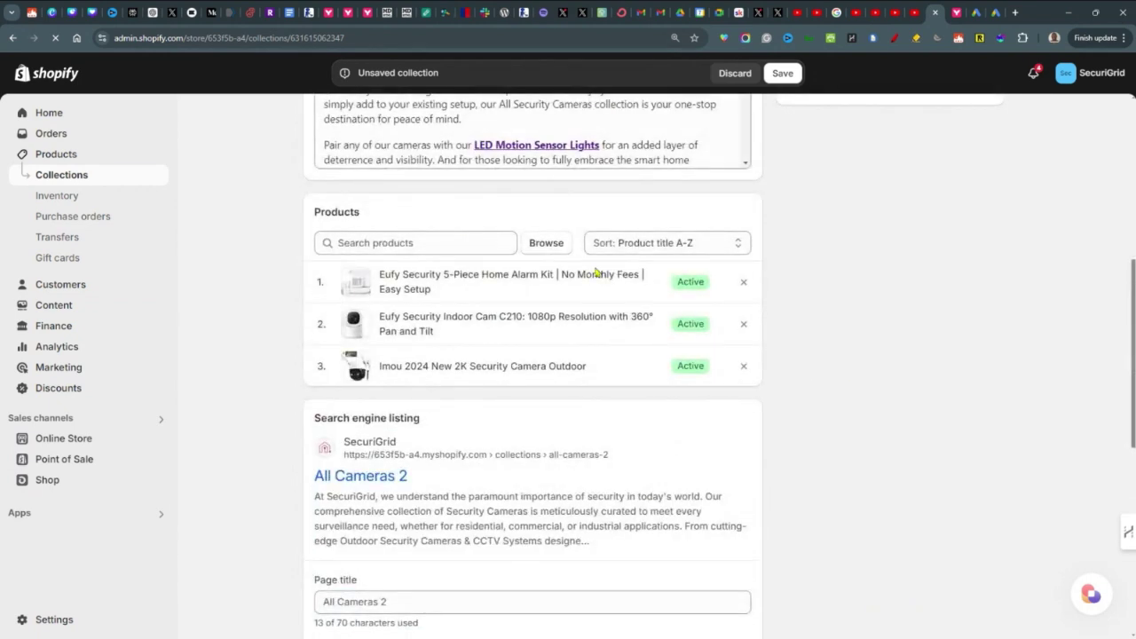
{"action": "scroll", "coordinate": [893, 474], "scroll_direction": "down", "scroll_amount": 5}
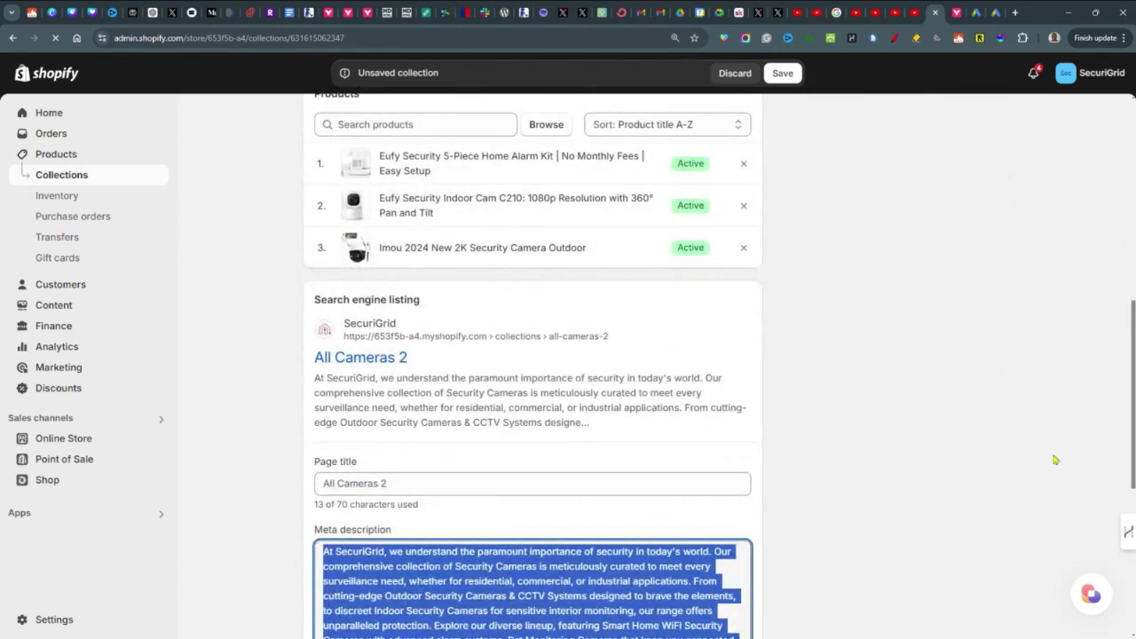
{"action": "scroll", "coordinate": [1055, 459], "scroll_direction": "down", "scroll_amount": 2}
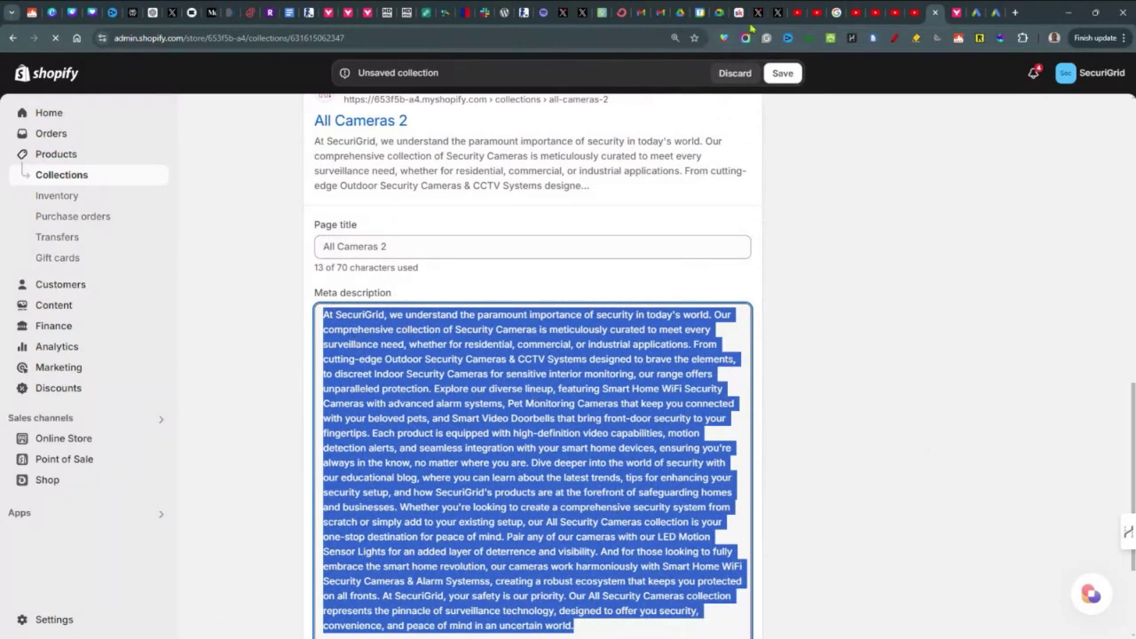
{"action": "scroll", "coordinate": [852, 400], "scroll_direction": "down", "scroll_amount": 4}
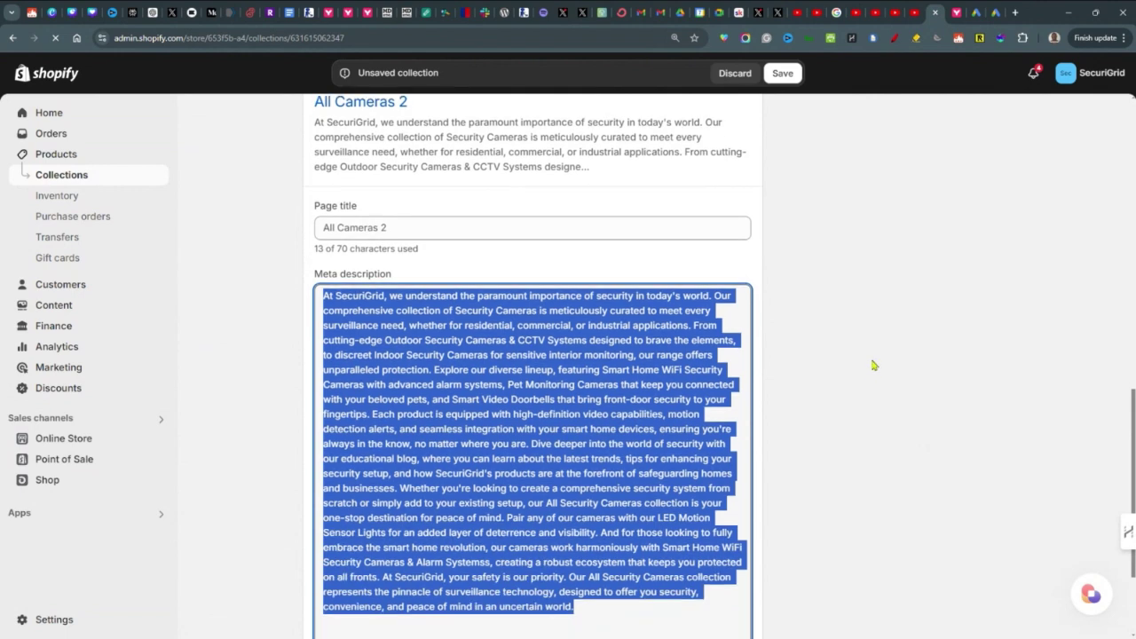
{"action": "key", "text": "BackSpace"}
Examine the URL handle and the other fields of the collection's search engine listing
{"action": "left_click", "coordinate": [595, 561]}
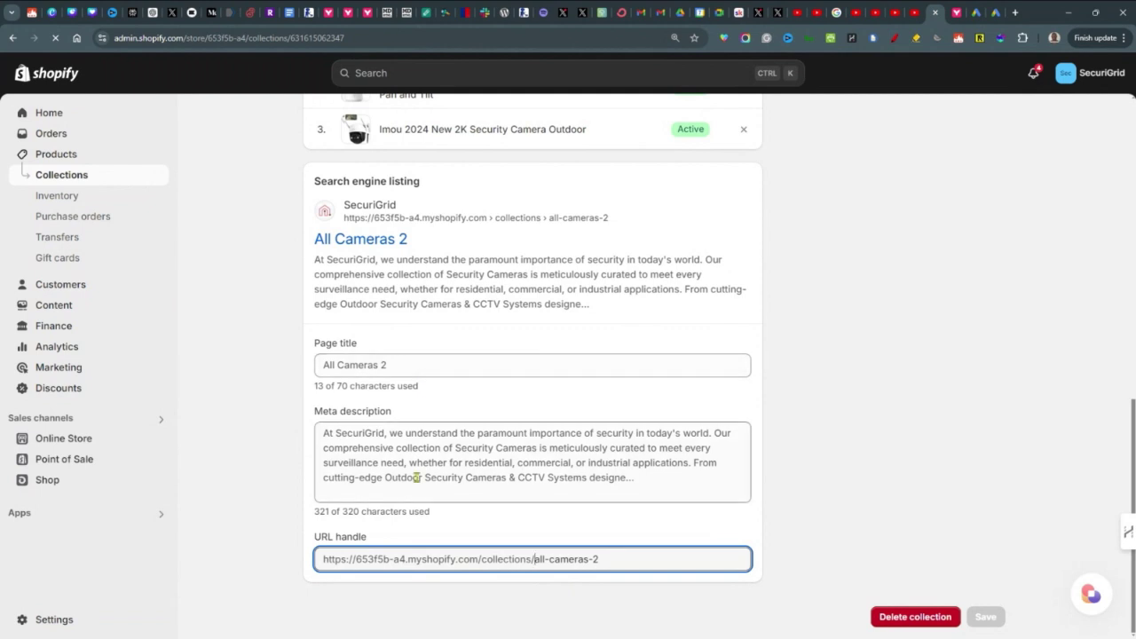
{"action": "left_click", "coordinate": [871, 407]}
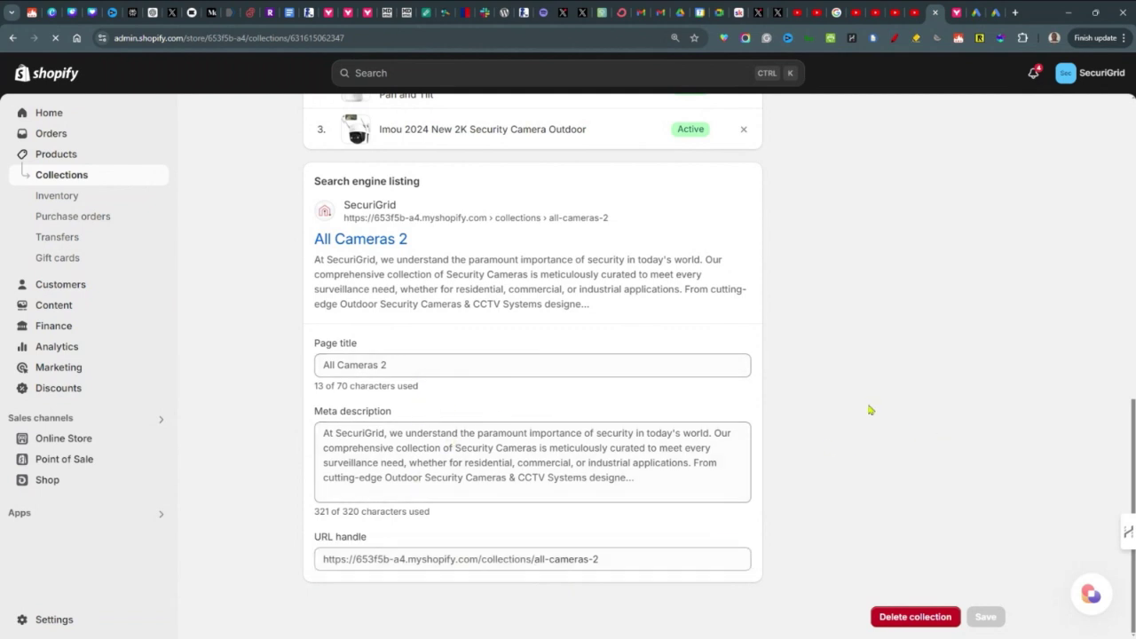
{"action": "scroll", "coordinate": [871, 409], "scroll_direction": "up", "scroll_amount": 1}
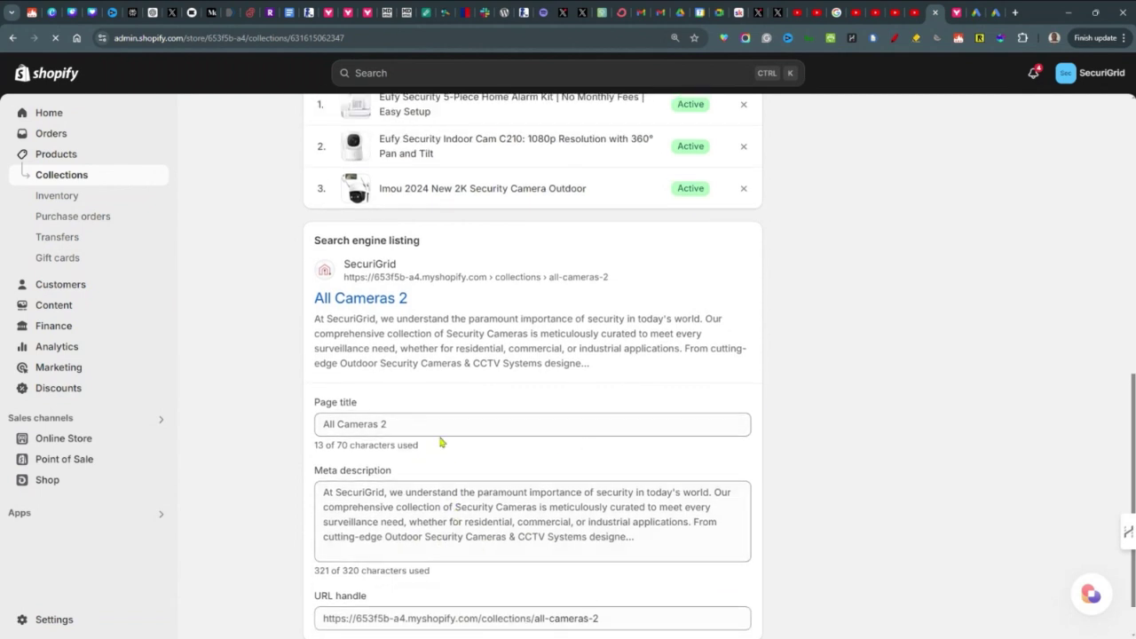
Open the All Cameras 2 collection on the storefront and examine its title, description and products
{"action": "scroll", "coordinate": [905, 478], "scroll_direction": "up", "scroll_amount": 8}
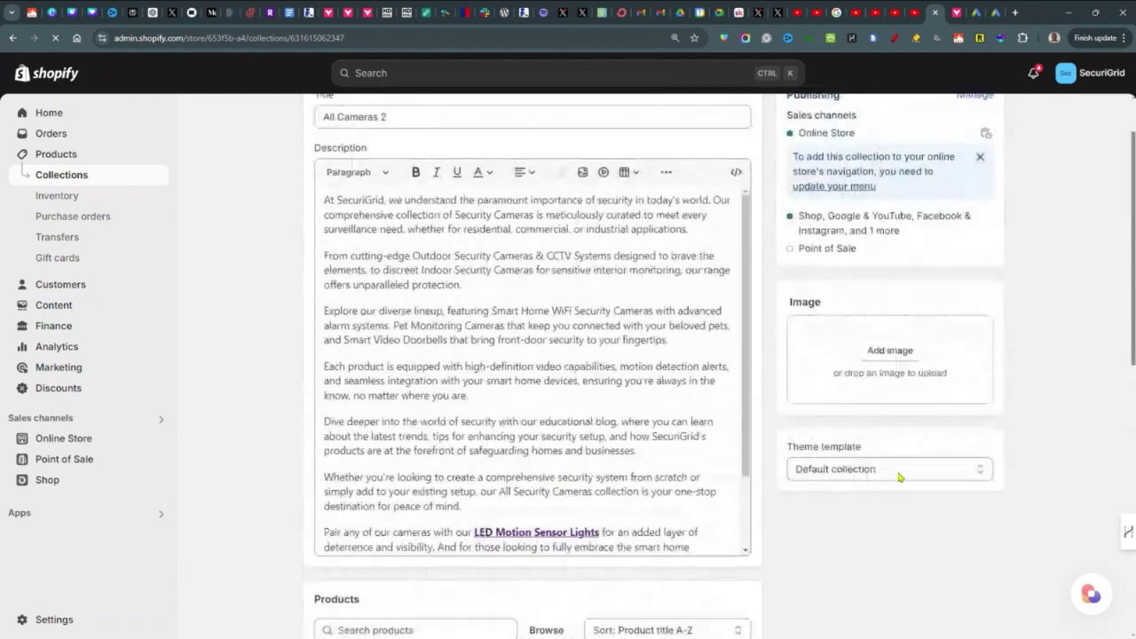
{"action": "scroll", "coordinate": [899, 476], "scroll_direction": "up", "scroll_amount": 1}
{"action": "left_click", "coordinate": [985, 120]}
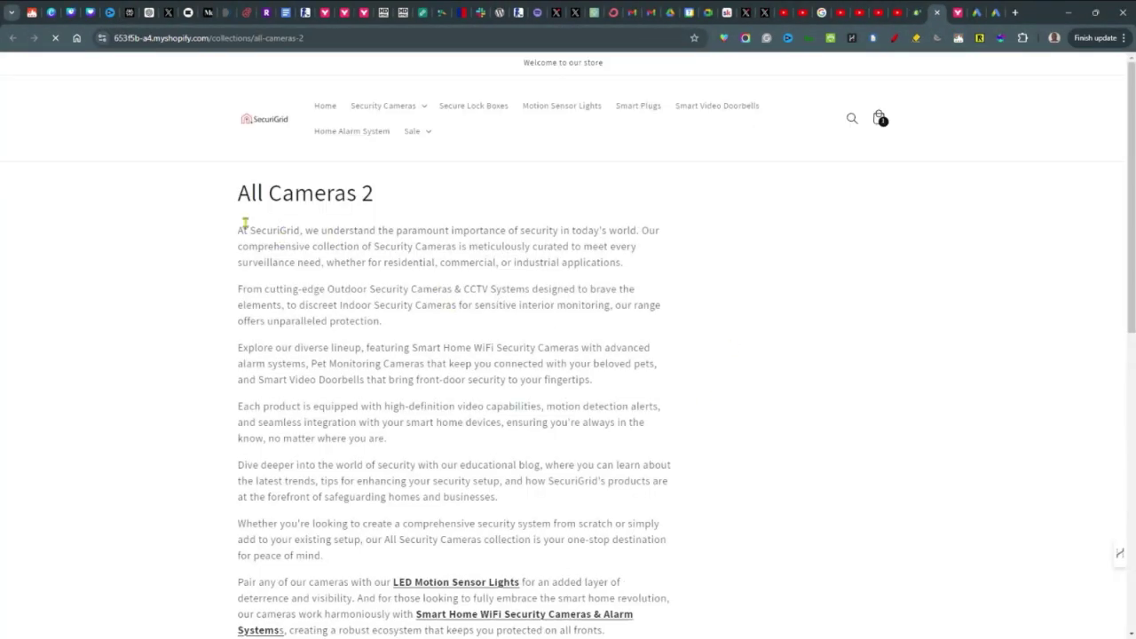
{"action": "left_click_drag", "start_coordinate": [373, 191], "coordinate": [236, 195]}
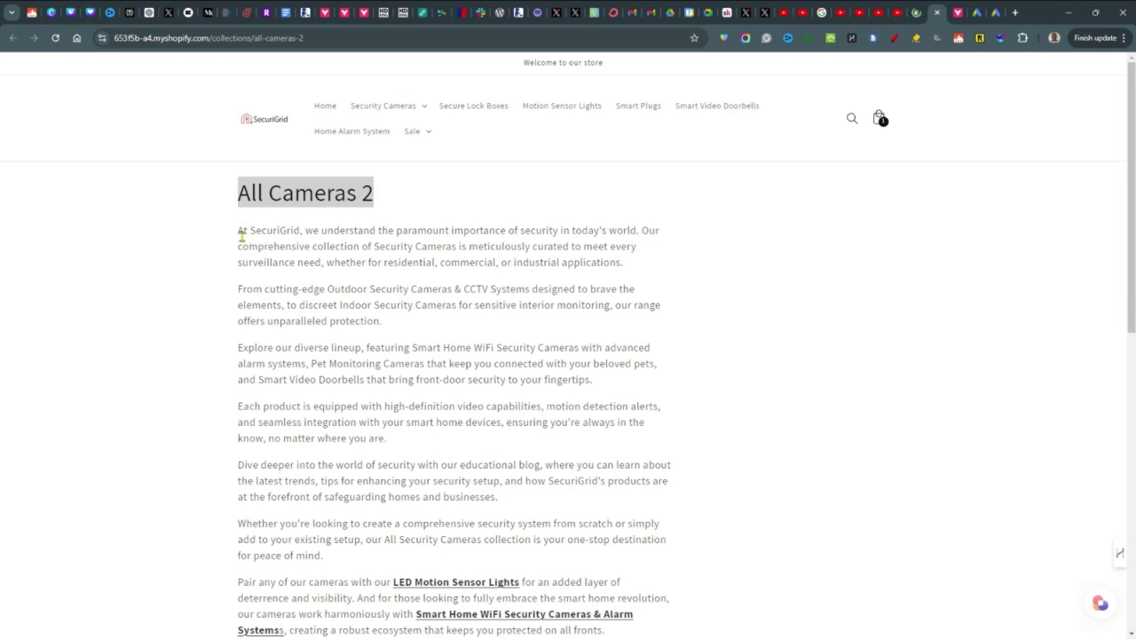
{"action": "left_click_drag", "start_coordinate": [241, 236], "coordinate": [458, 463]}
{"action": "scroll", "coordinate": [559, 438], "scroll_direction": "down", "scroll_amount": 4}
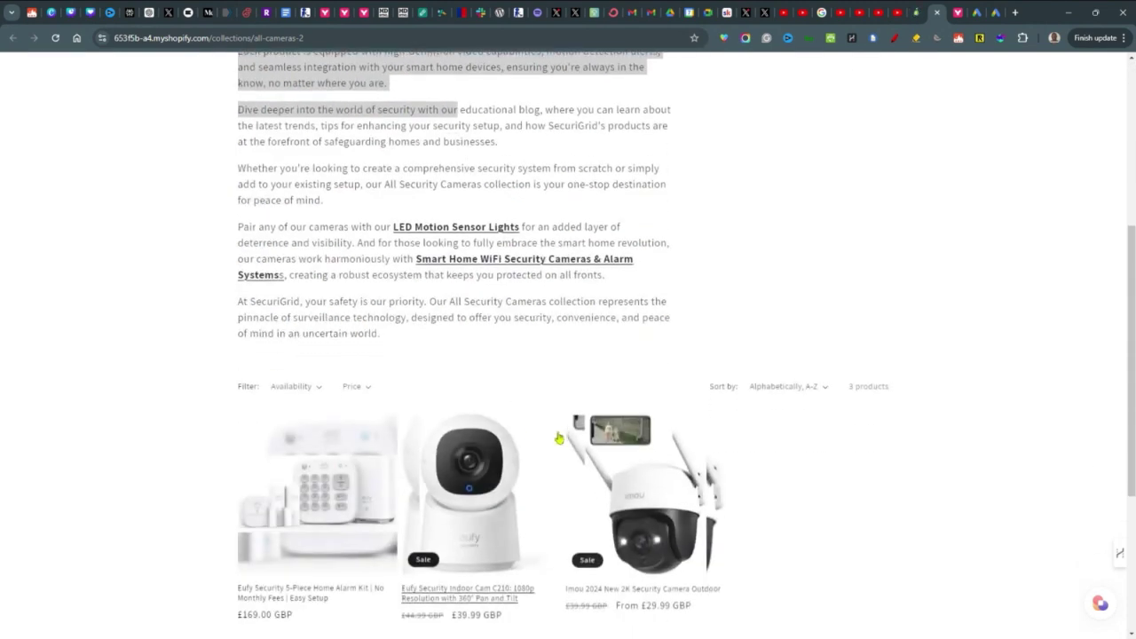
{"action": "scroll", "coordinate": [559, 437], "scroll_direction": "down", "scroll_amount": 2}
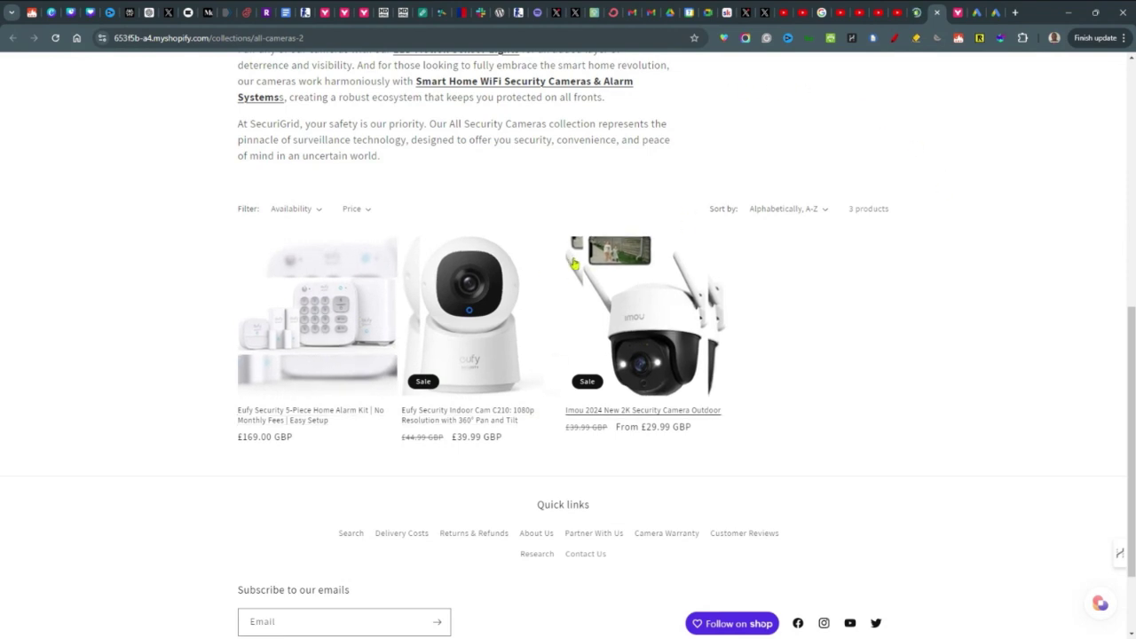
Return to the collection's admin page and deselect the Eufy 5-Piece Home Alarm Kit, Eufy Indoor Cam C210 and Imou 2024 New 2K camera in its product selection
{"action": "left_click", "coordinate": [920, 14]}
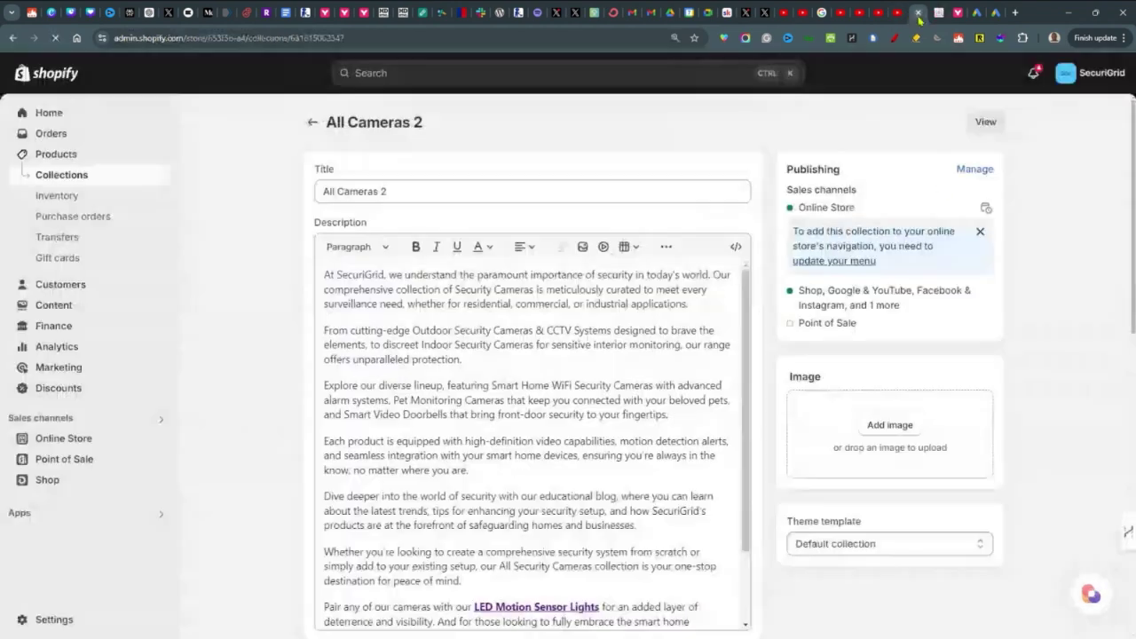
{"action": "scroll", "coordinate": [1064, 373], "scroll_direction": "down", "scroll_amount": 5}
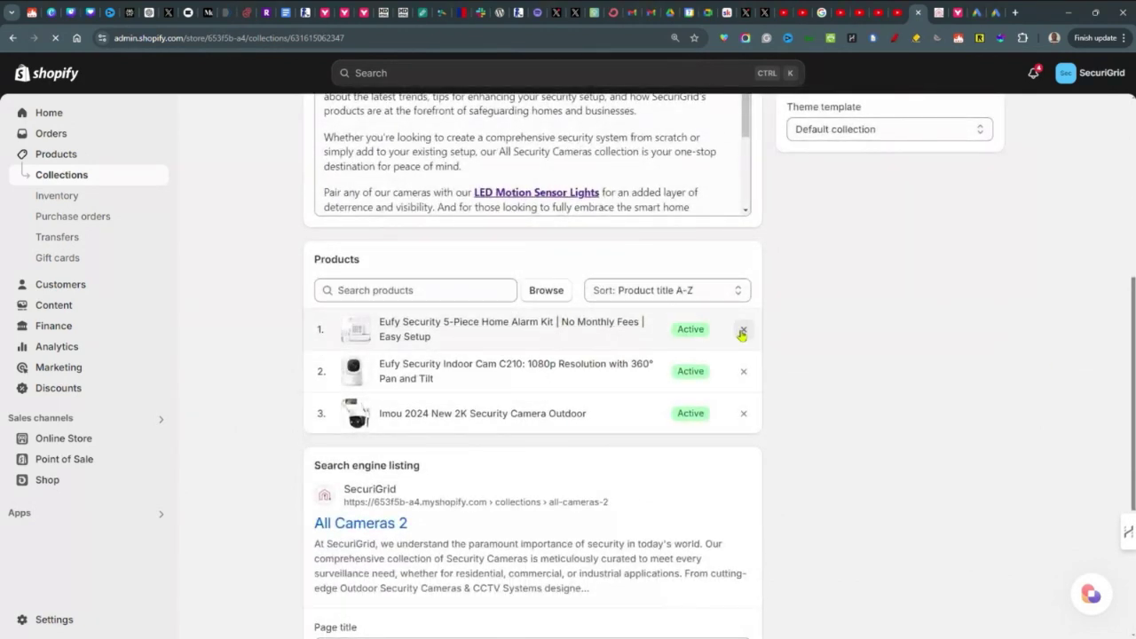
{"action": "left_click", "coordinate": [439, 290]}
{"action": "left_click", "coordinate": [537, 293]}
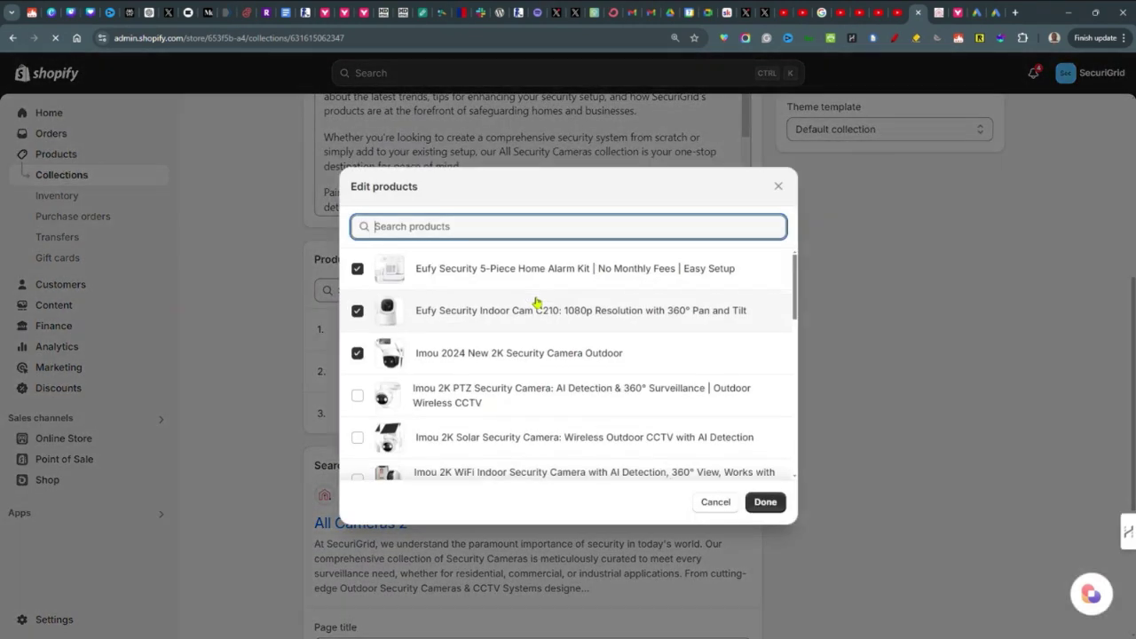
{"action": "scroll", "coordinate": [452, 351], "scroll_direction": "down", "scroll_amount": 3}
{"action": "scroll", "coordinate": [446, 353], "scroll_direction": "up", "scroll_amount": 3}
{"action": "left_click", "coordinate": [357, 352]}
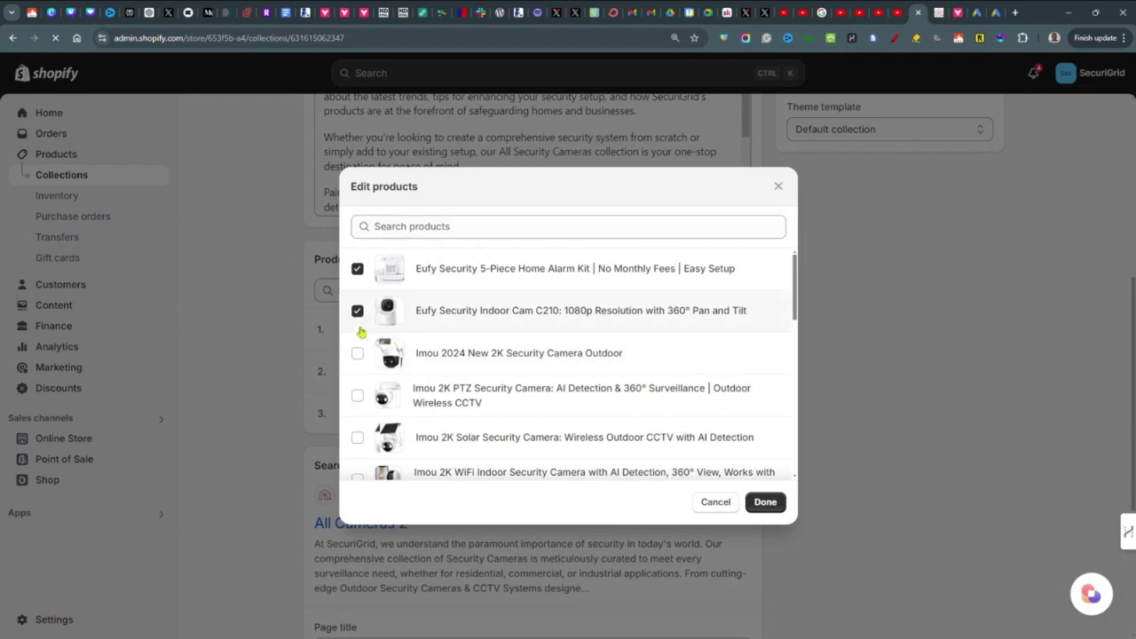
{"action": "left_click", "coordinate": [357, 311]}
{"action": "left_click", "coordinate": [356, 268]}
Add the Imou 2K Wireless Outdoor, IMOU Bullet 2 2MP, Imou Indoor WiFi and IMOU WiFi Indoor Pet Dog cameras to the collection
{"action": "scroll", "coordinate": [444, 355], "scroll_direction": "down", "scroll_amount": 3}
{"action": "left_click", "coordinate": [356, 345]}
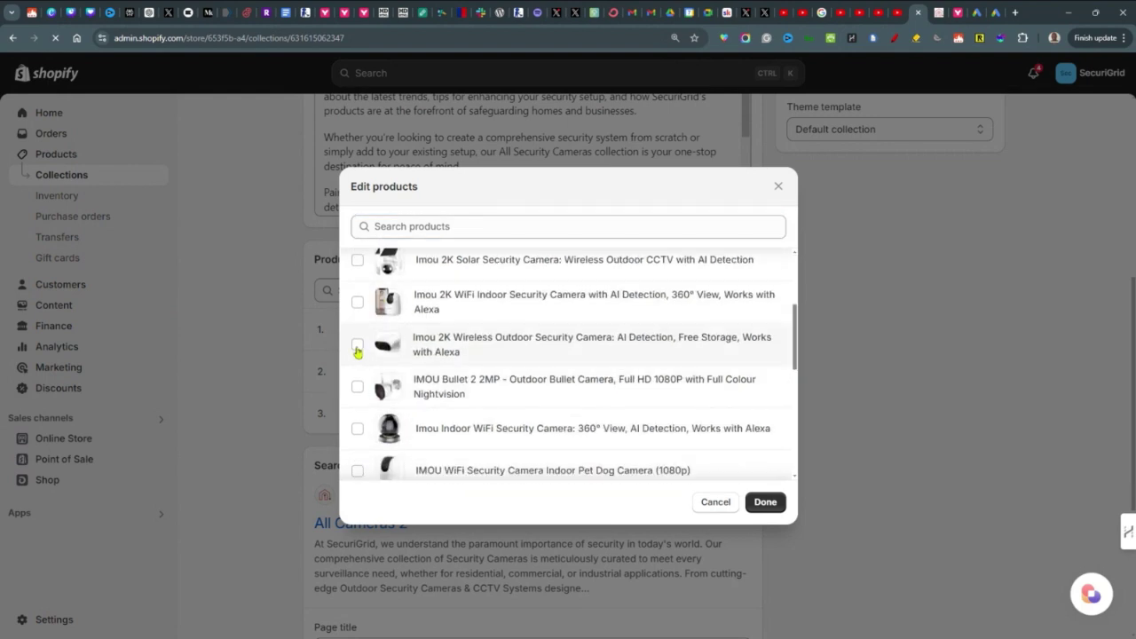
{"action": "left_click", "coordinate": [357, 386]}
{"action": "left_click", "coordinate": [357, 429]}
{"action": "left_click", "coordinate": [356, 470]}
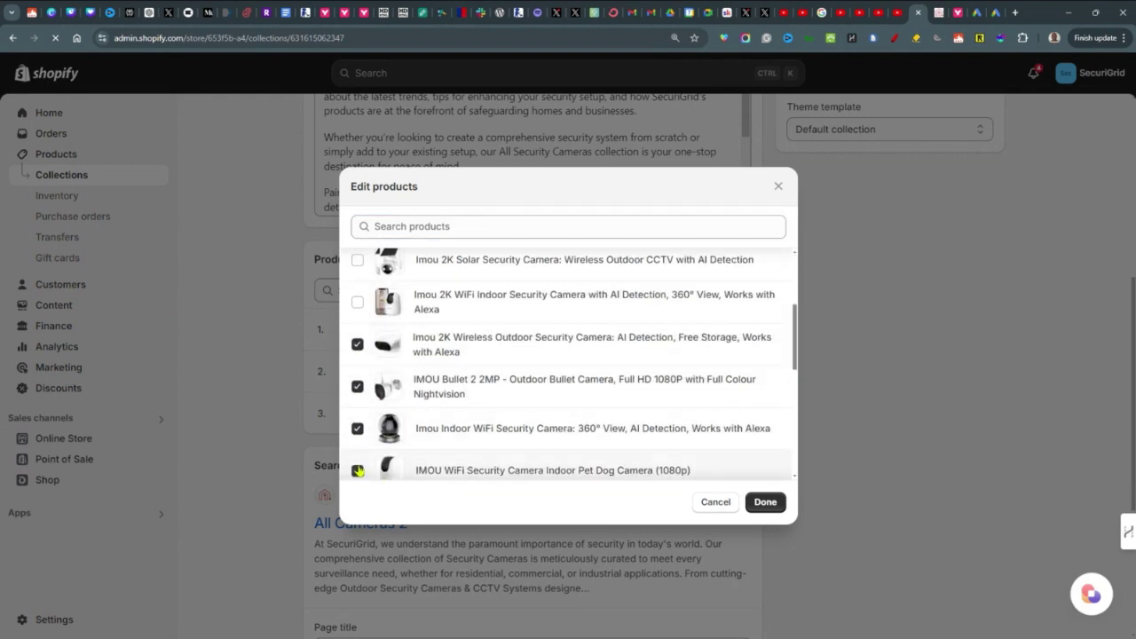
{"action": "left_click", "coordinate": [765, 503]}
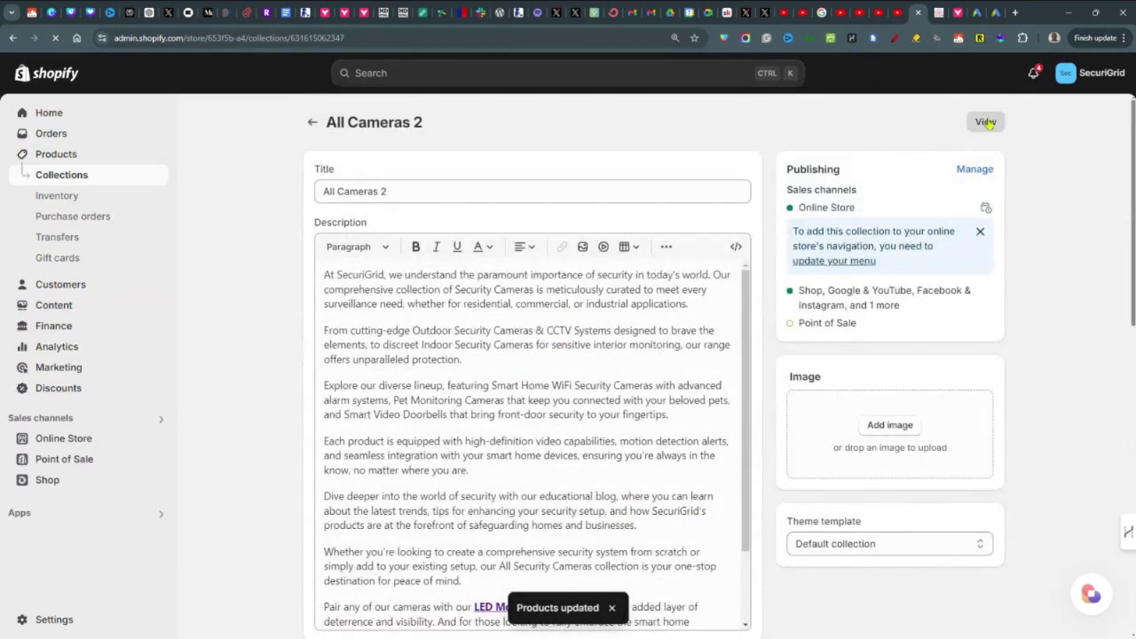
Check the updated products on the collection's storefront page and return to its admin page
{"action": "left_click", "coordinate": [986, 123]}
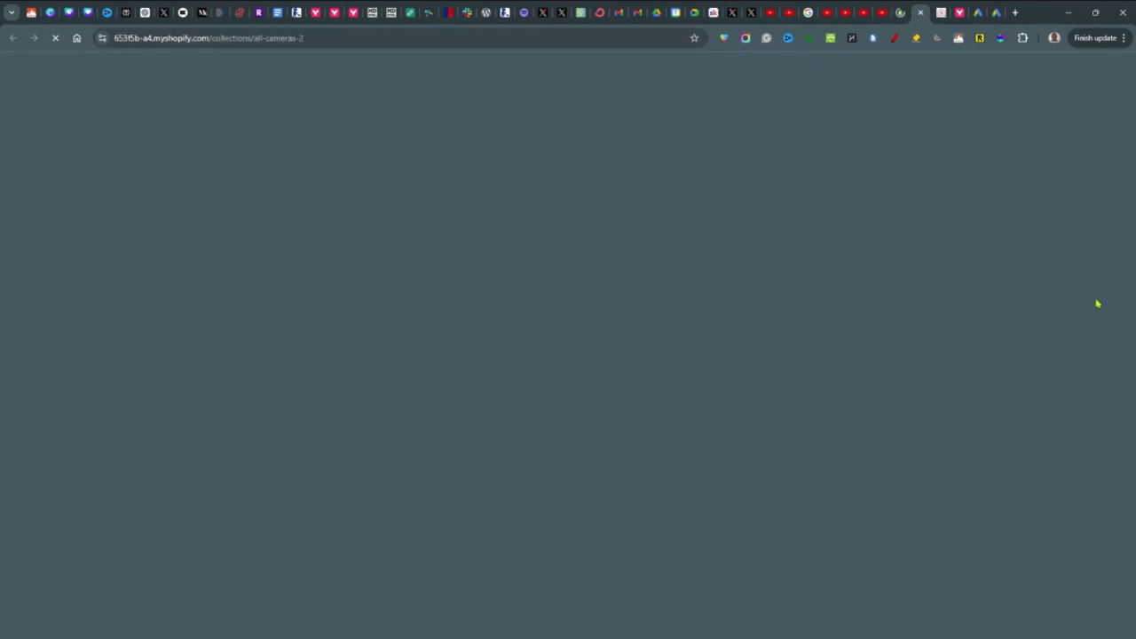
{"action": "scroll", "coordinate": [1097, 303], "scroll_direction": "down", "scroll_amount": 5}
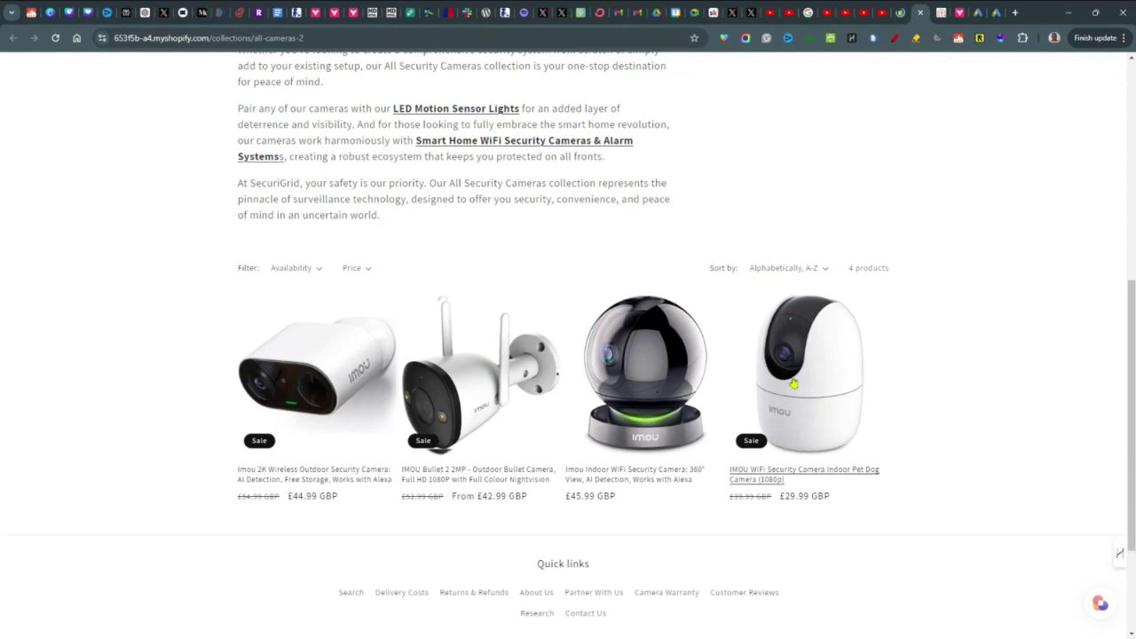
{"action": "left_click", "coordinate": [899, 13]}
Remove the IMOU WiFi Security Camera Indoor Pet Dog Camera (1080p) from the collection's products
{"action": "scroll", "coordinate": [856, 429], "scroll_direction": "down", "scroll_amount": 5}
{"action": "scroll", "coordinate": [856, 429], "scroll_direction": "down", "scroll_amount": 2}
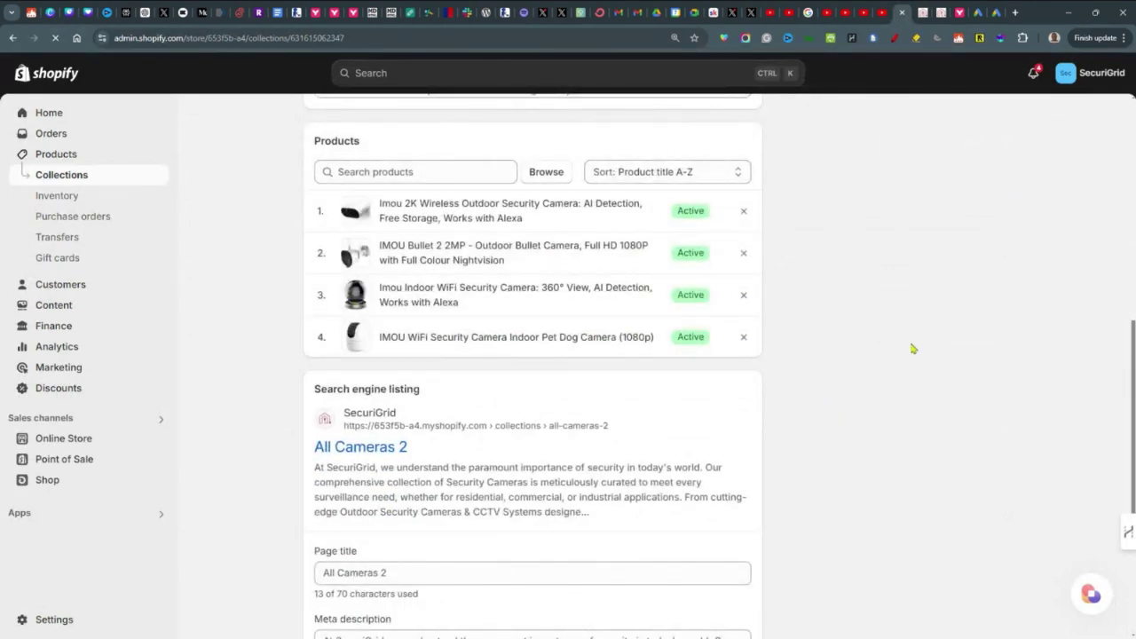
{"action": "scroll", "coordinate": [913, 349], "scroll_direction": "up", "scroll_amount": 1}
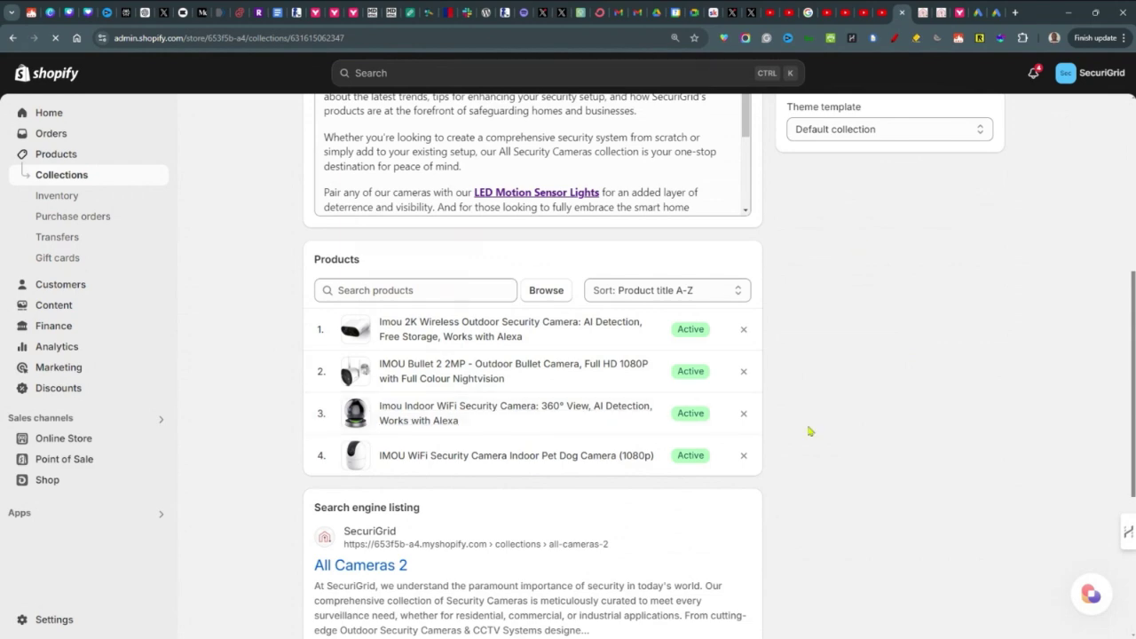
{"action": "left_click", "coordinate": [744, 456]}
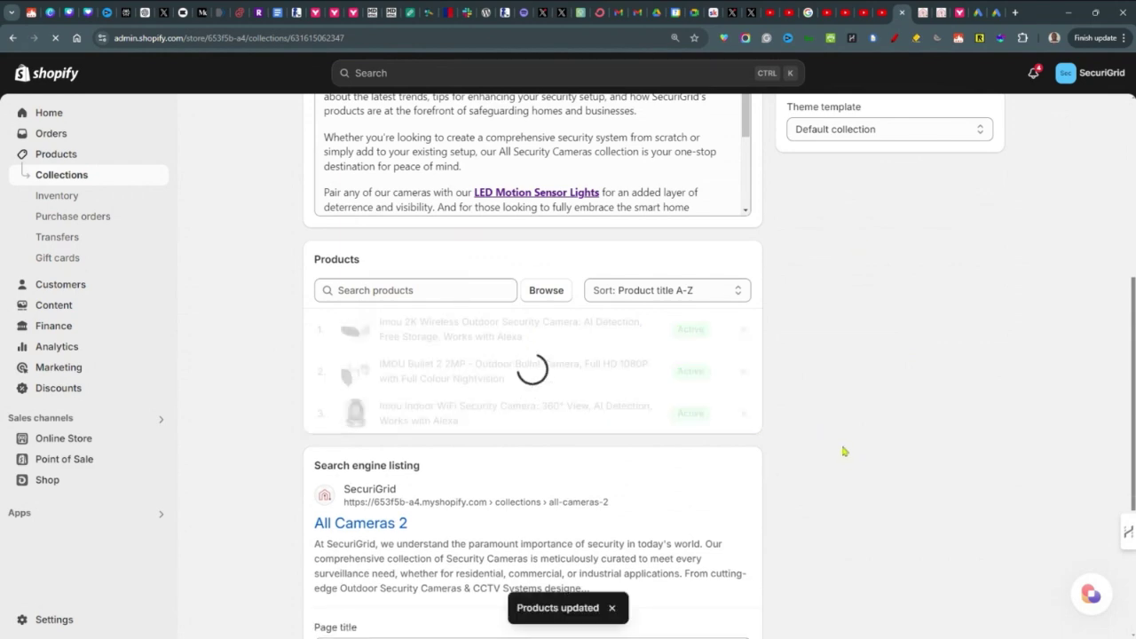
Reopen the collection on the storefront and examine its products and page title after the product removal
{"action": "scroll", "coordinate": [844, 451], "scroll_direction": "up", "scroll_amount": 5}
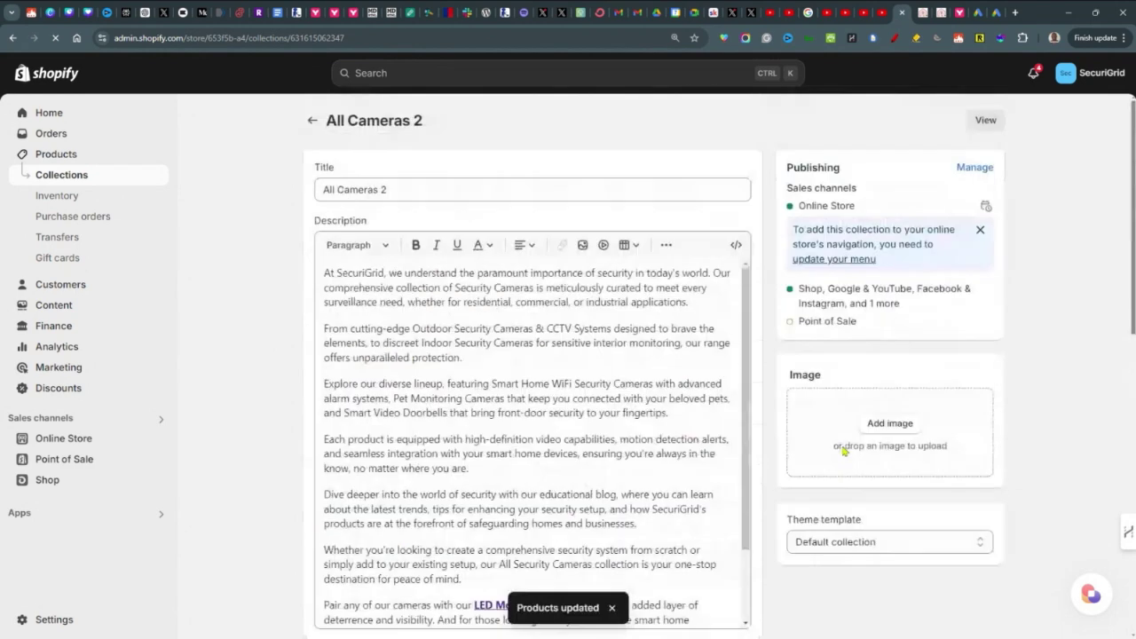
{"action": "left_click", "coordinate": [984, 119]}
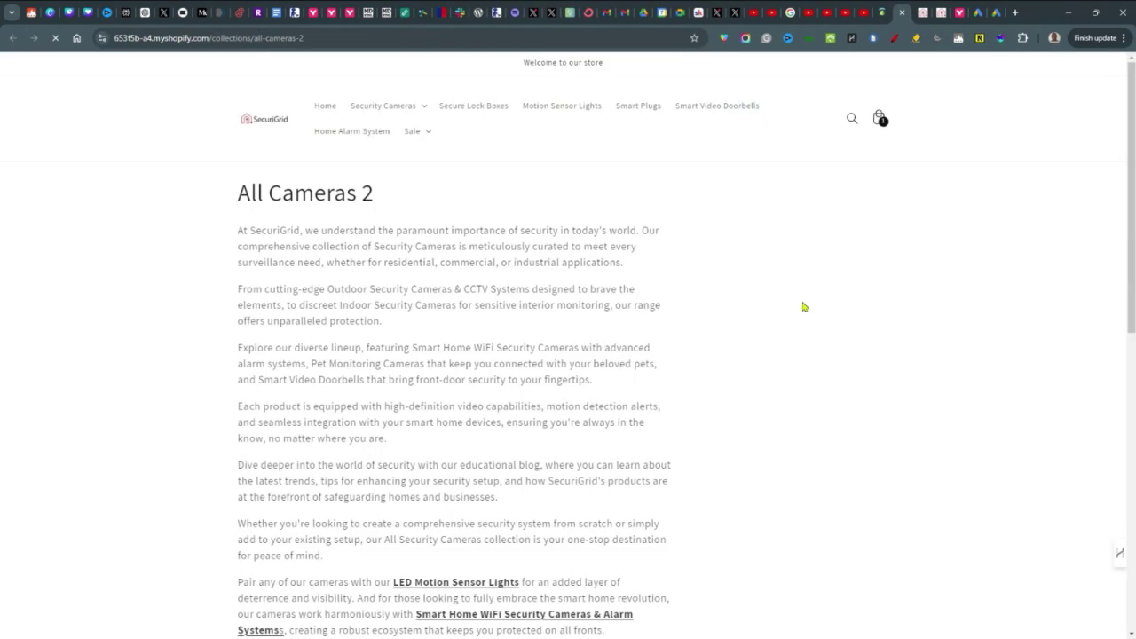
{"action": "scroll", "coordinate": [639, 284], "scroll_direction": "down", "scroll_amount": 5}
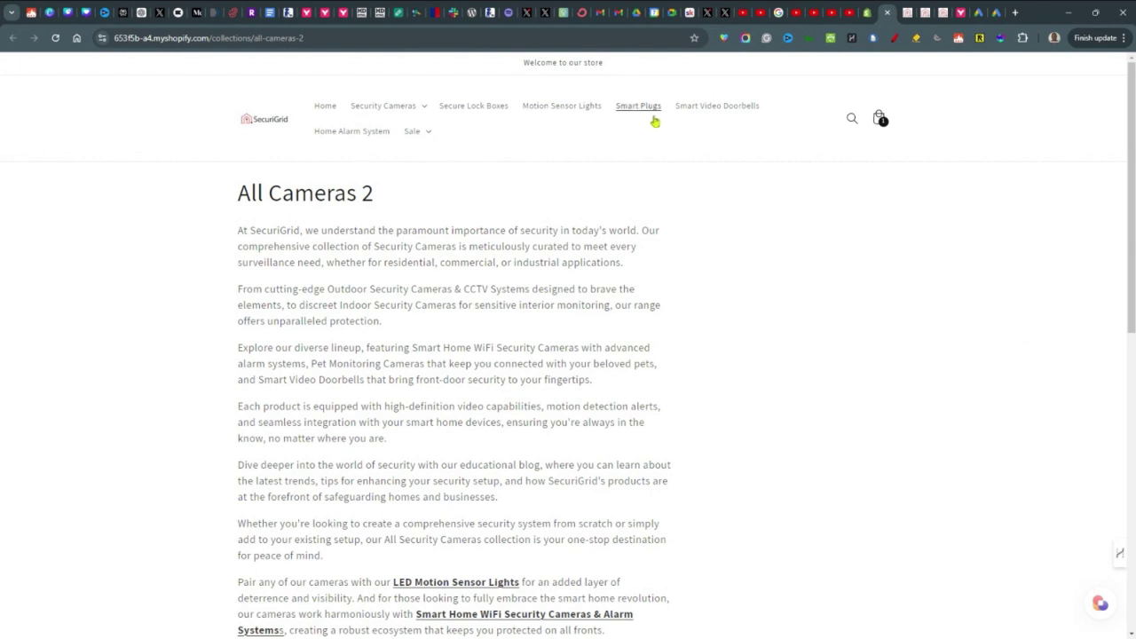
{"action": "left_click_drag", "start_coordinate": [377, 199], "coordinate": [238, 202]}
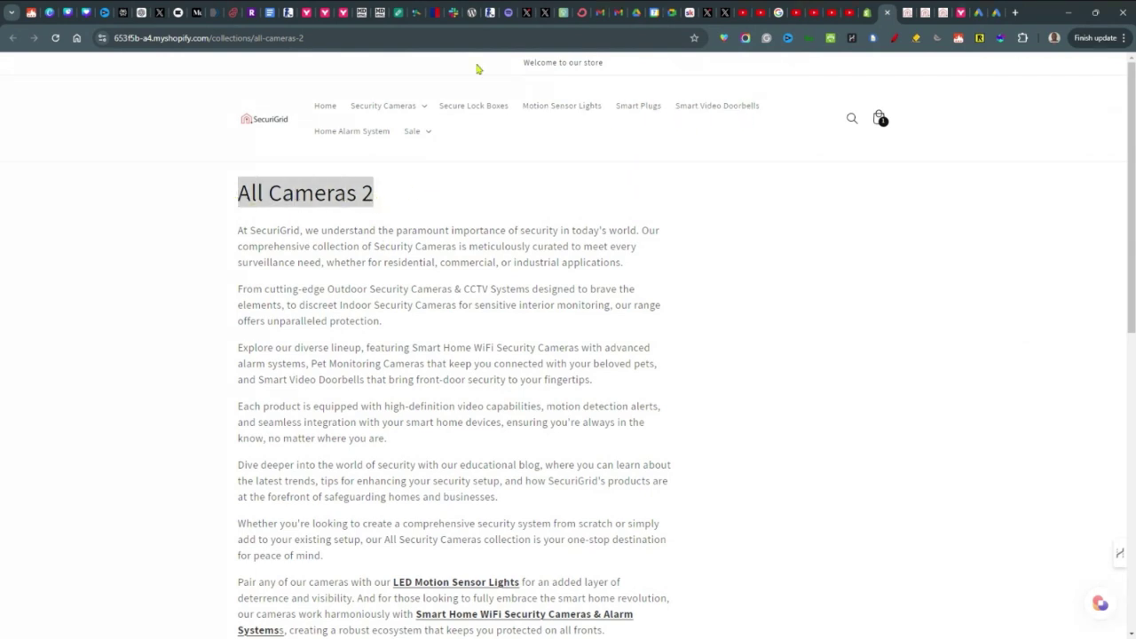
Return to the collection's admin page, save its pending changes and open the Online Store sales channel
{"action": "left_click", "coordinate": [867, 13]}
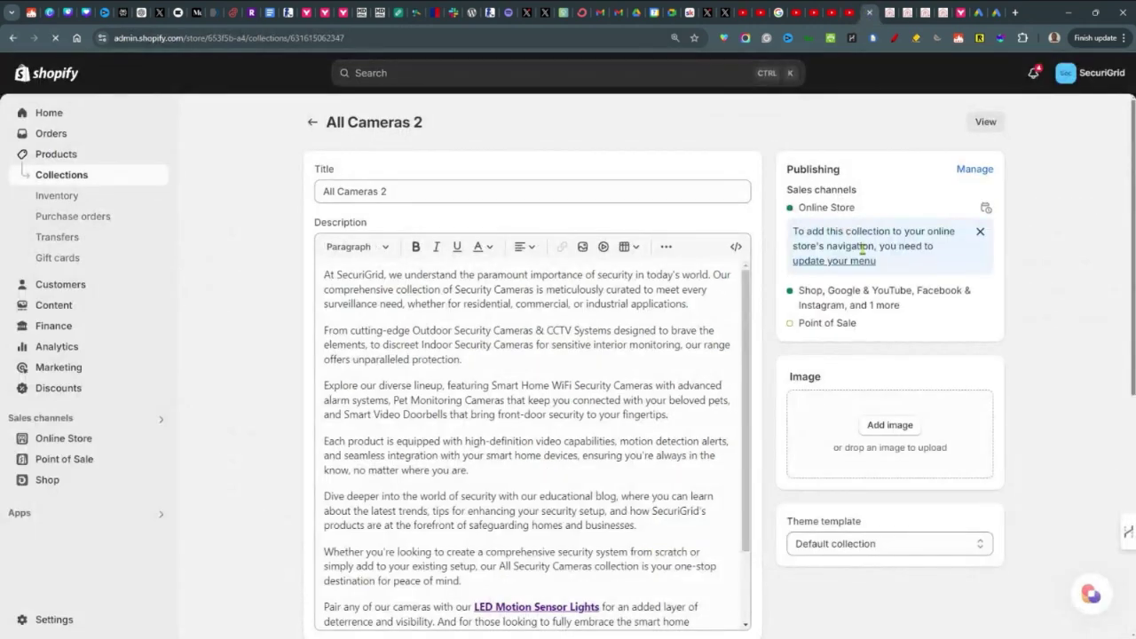
{"action": "left_click", "coordinate": [443, 307]}
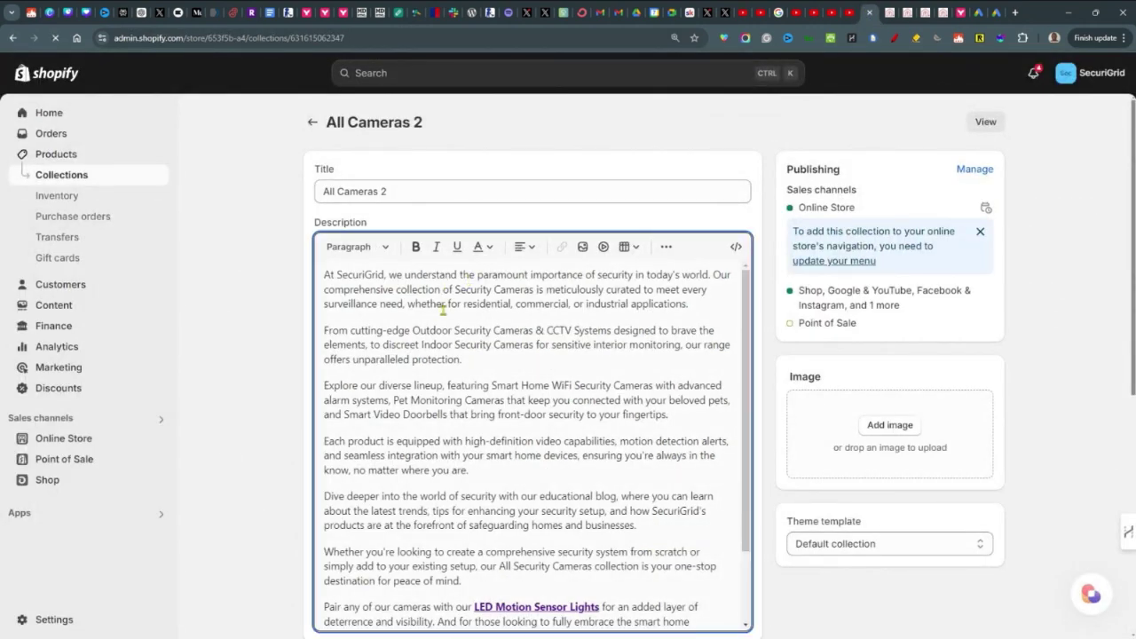
{"action": "left_click", "coordinate": [50, 439]}
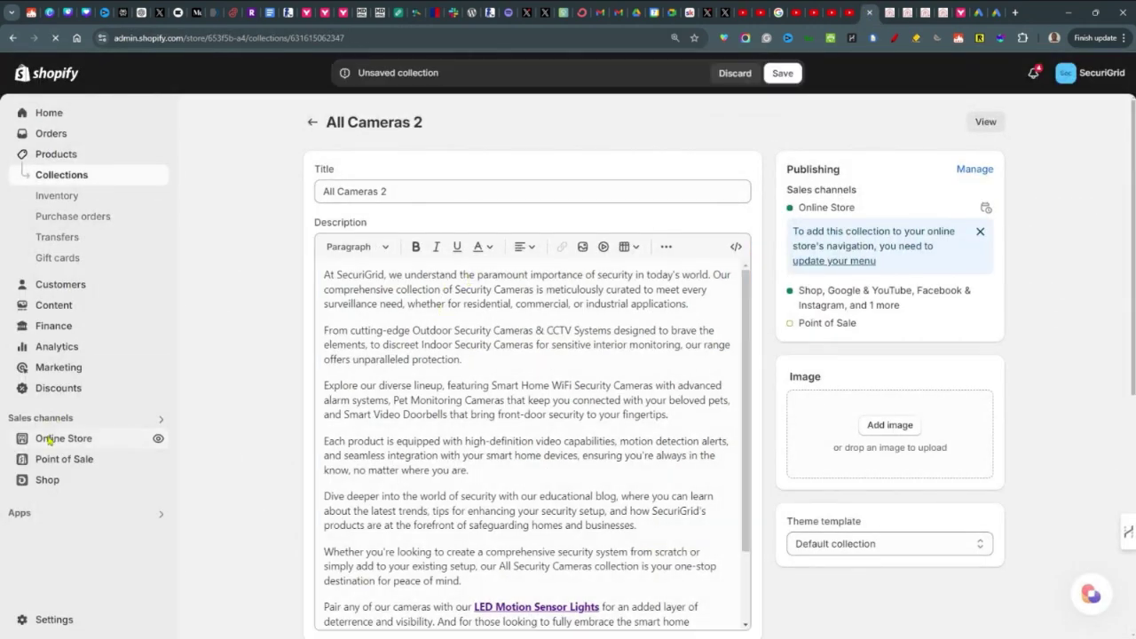
{"action": "left_click", "coordinate": [783, 74]}
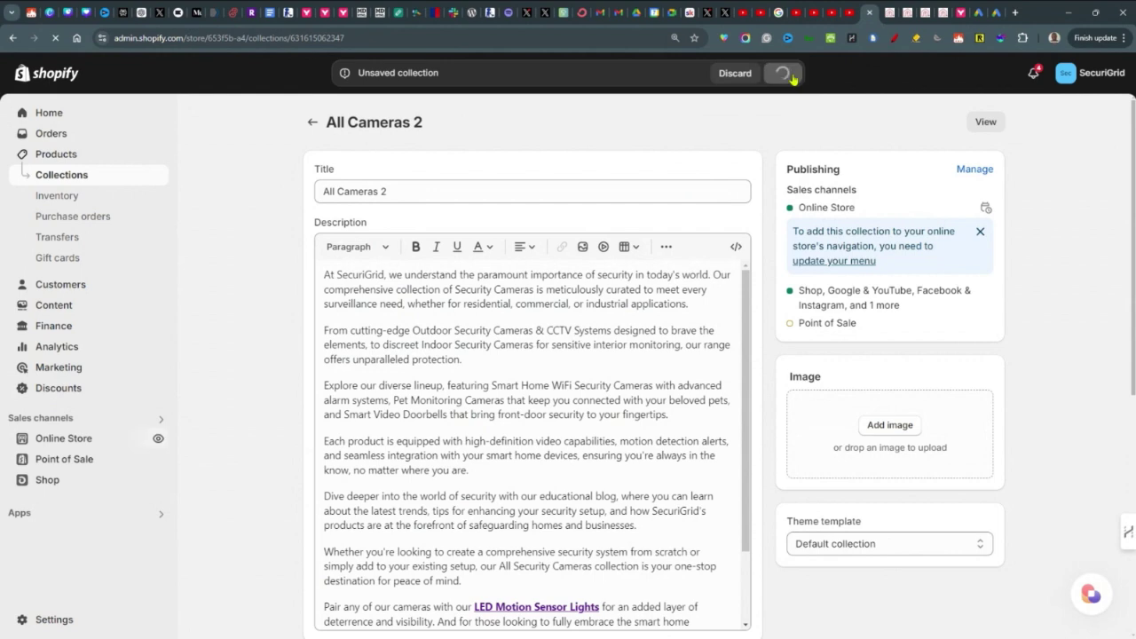
{"action": "left_click", "coordinate": [71, 439]}
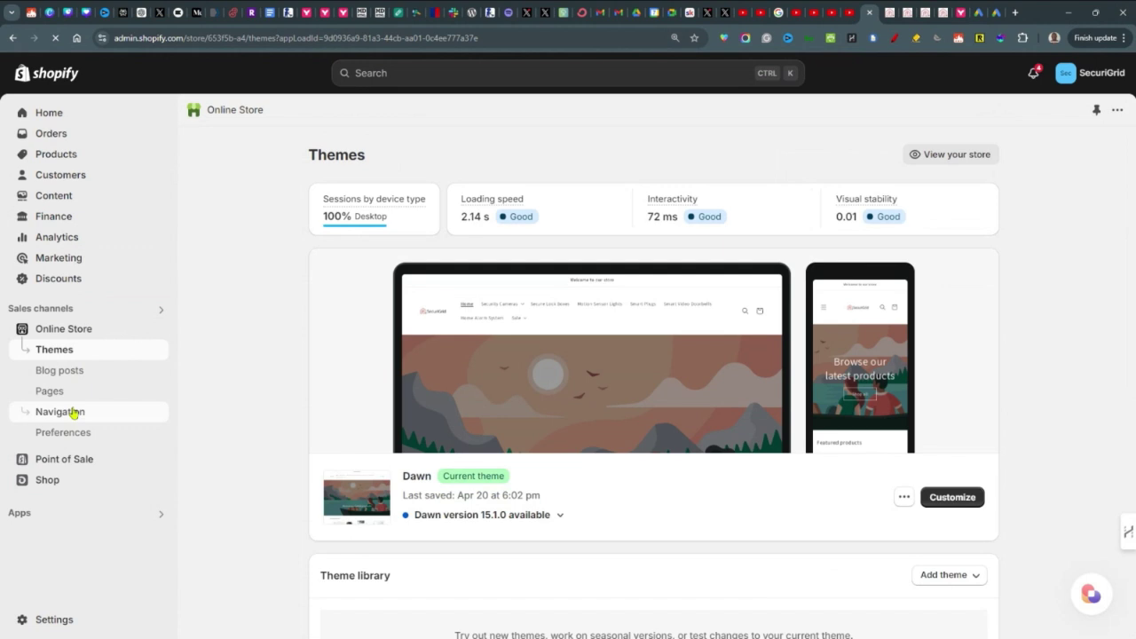
Add an item named All Cameras 2 to the store's Main menu, linked to the All Cameras 2 collection
{"action": "left_click", "coordinate": [74, 412]}
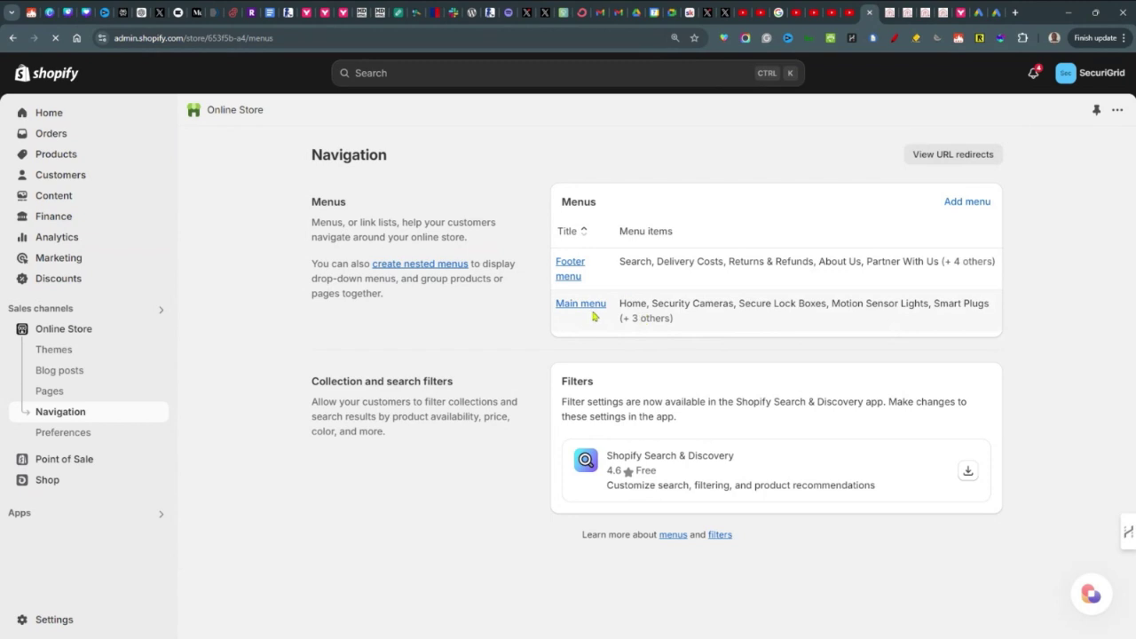
{"action": "left_click", "coordinate": [592, 307]}
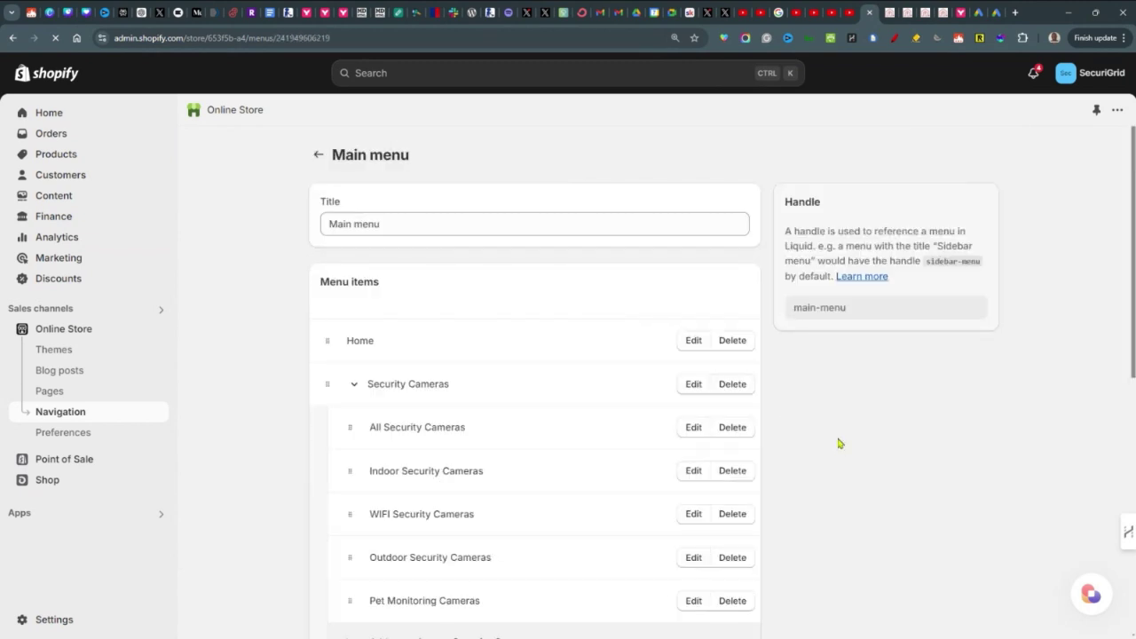
{"action": "scroll", "coordinate": [839, 442], "scroll_direction": "down", "scroll_amount": 6}
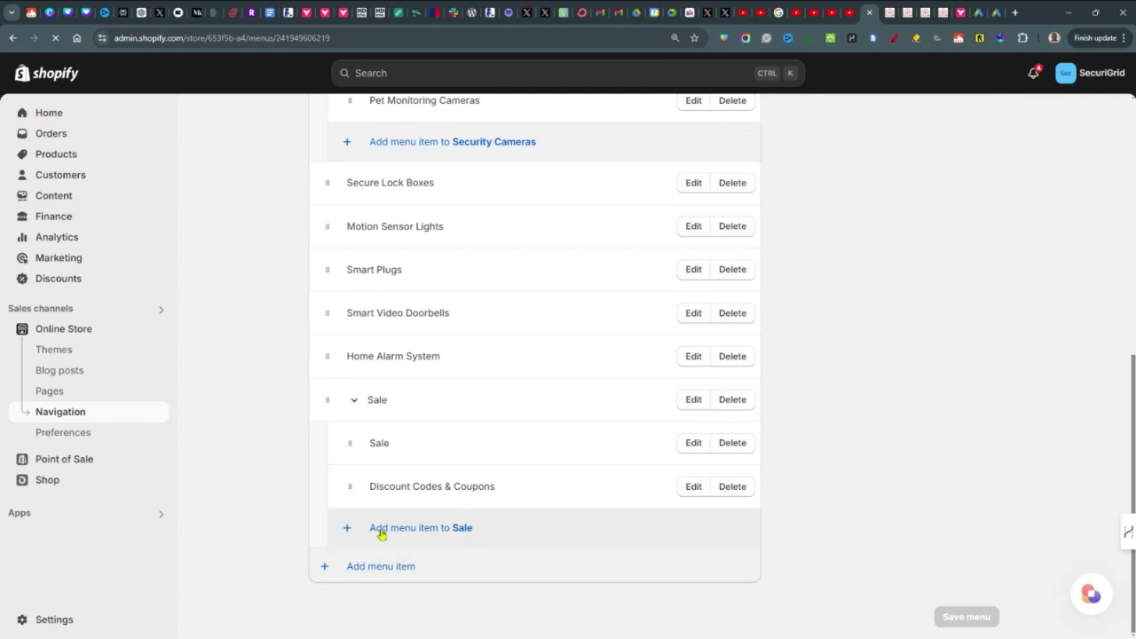
{"action": "left_click", "coordinate": [370, 569]}
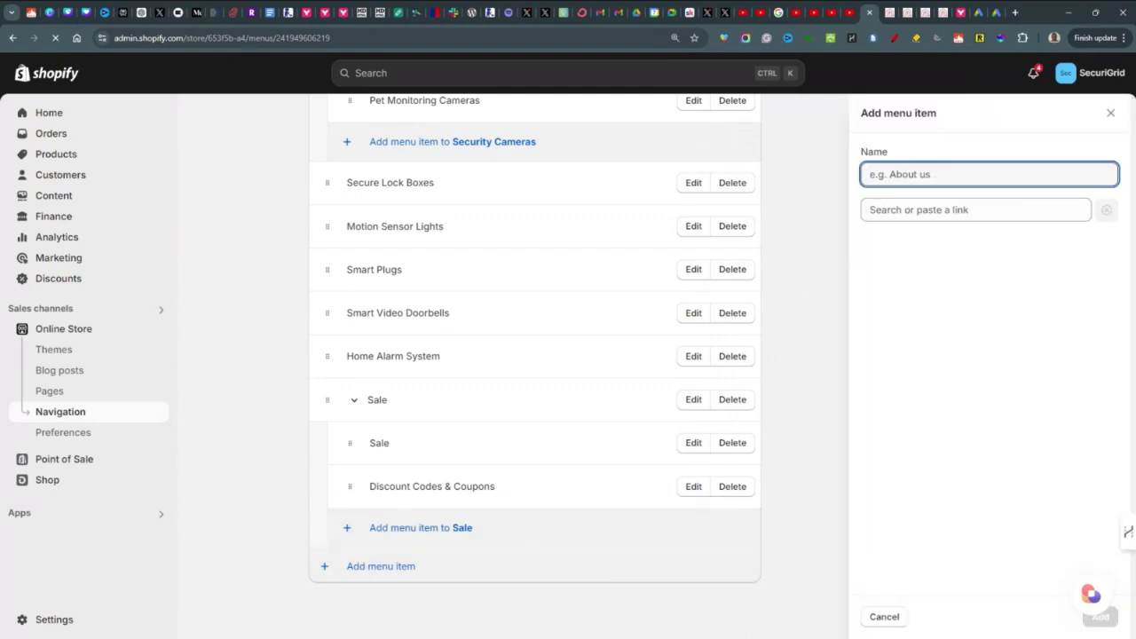
{"action": "type", "text": "All"}
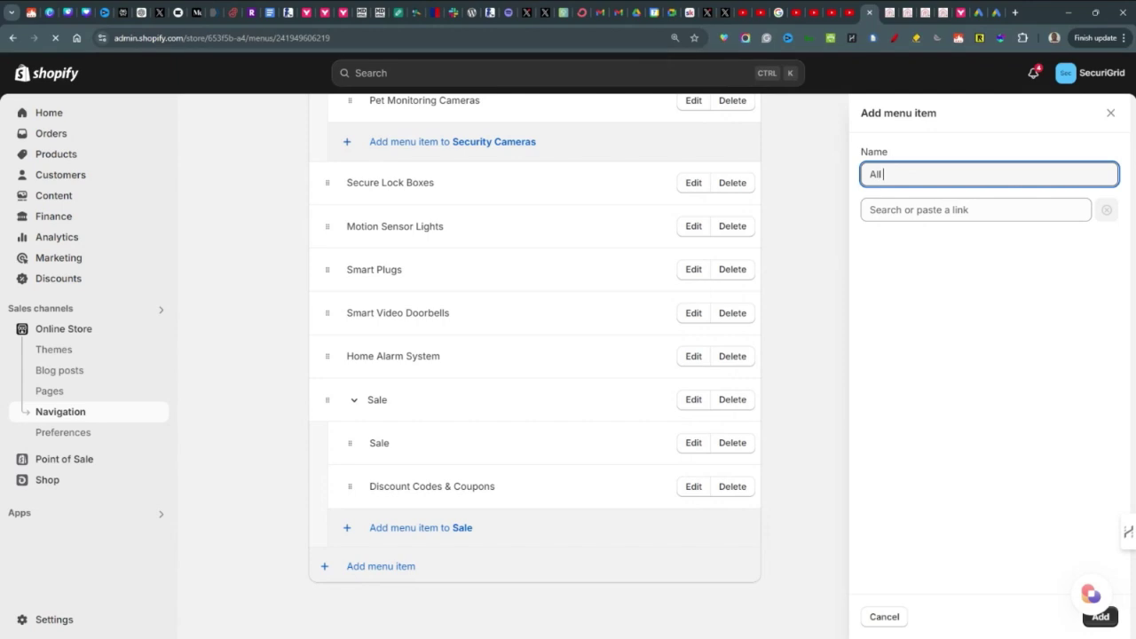
{"action": "type", "text": " Cameras 2"}
{"action": "left_click", "coordinate": [928, 212]}
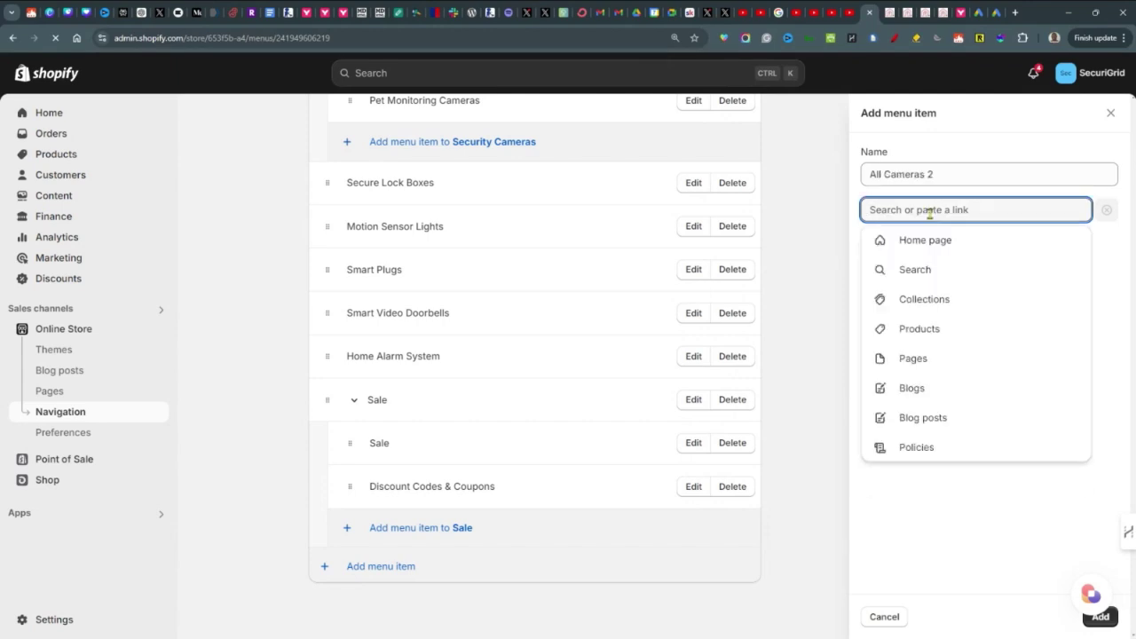
{"action": "left_click", "coordinate": [939, 301]}
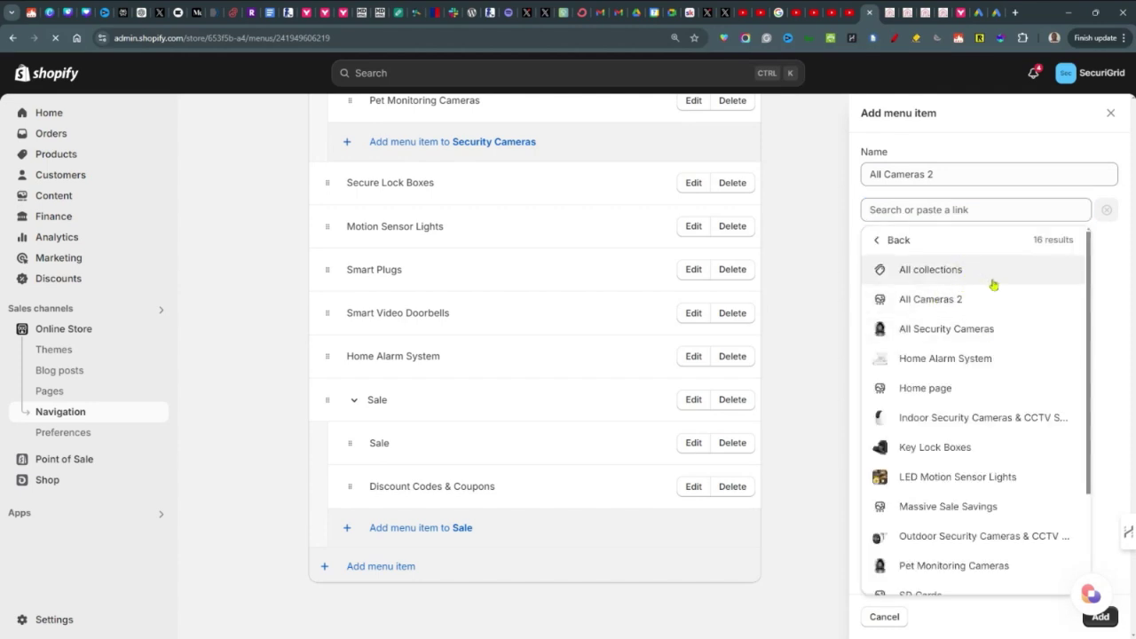
{"action": "left_click", "coordinate": [912, 303]}
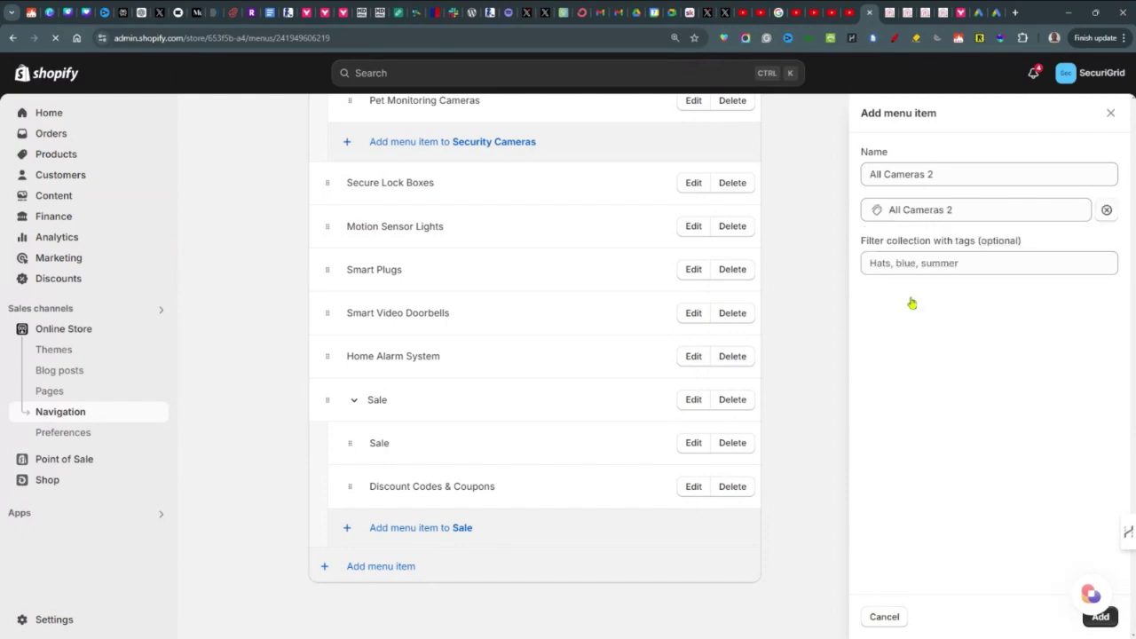
{"action": "left_click", "coordinate": [1100, 617]}
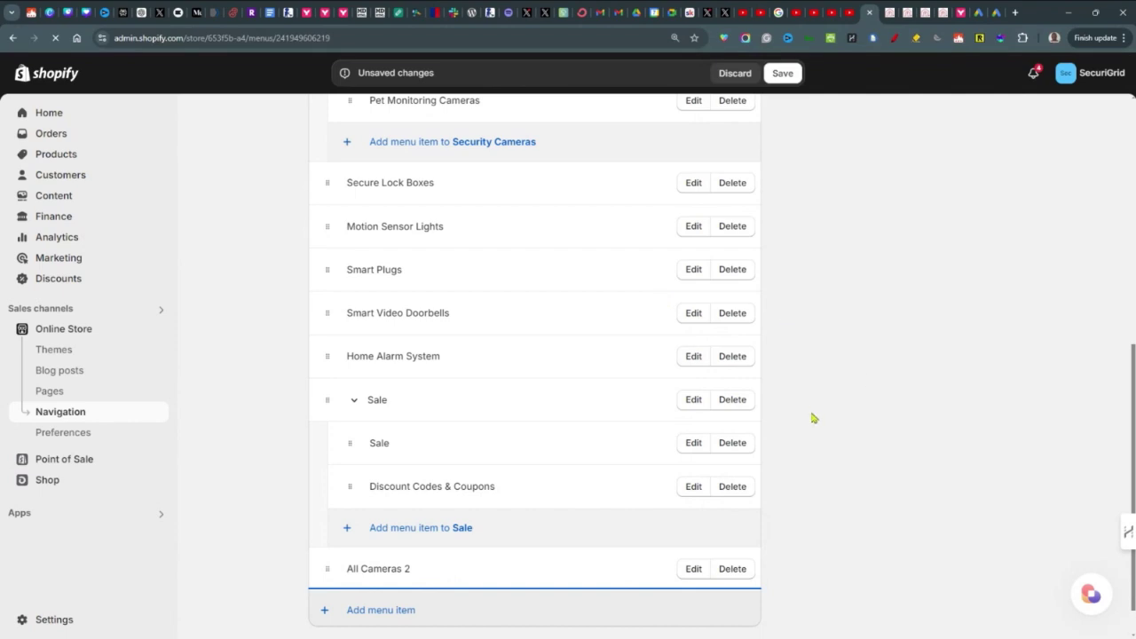
Move the All Cameras 2 menu item between Home and Security Cameras and save the menu
{"action": "left_click_drag", "start_coordinate": [331, 568], "coordinate": [336, 249]}
{"action": "scroll", "coordinate": [388, 370], "scroll_direction": "up", "scroll_amount": 3}
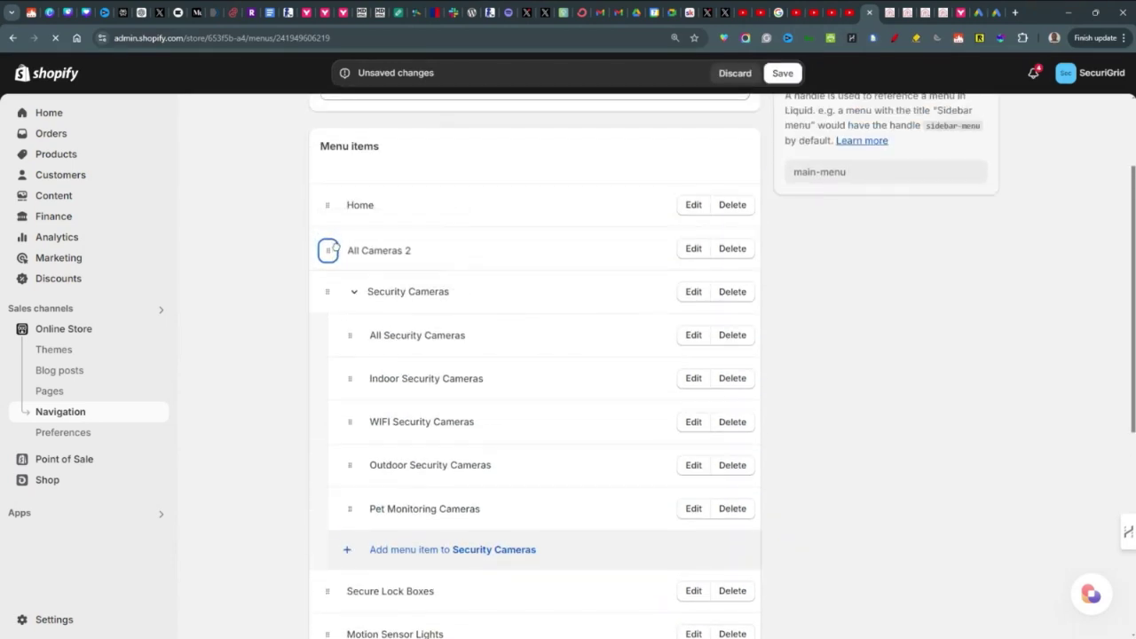
{"action": "left_click", "coordinate": [781, 73]}
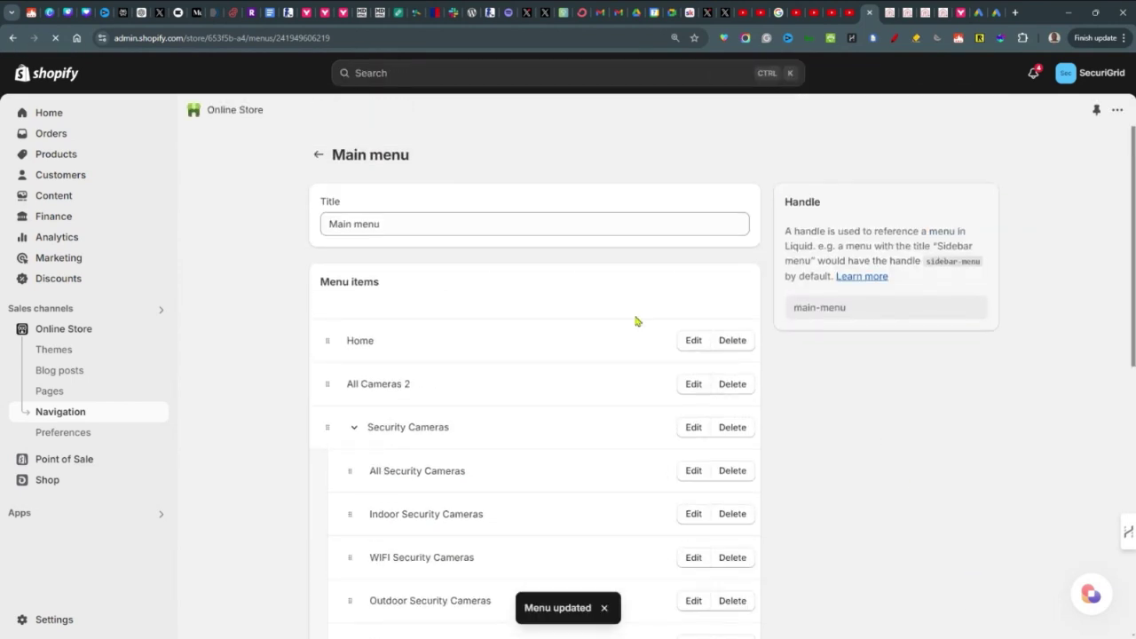
Reload the collection's storefront page, check the header navigation for All Cameras 2 and return to the Main menu editor
{"action": "left_click", "coordinate": [891, 14]}
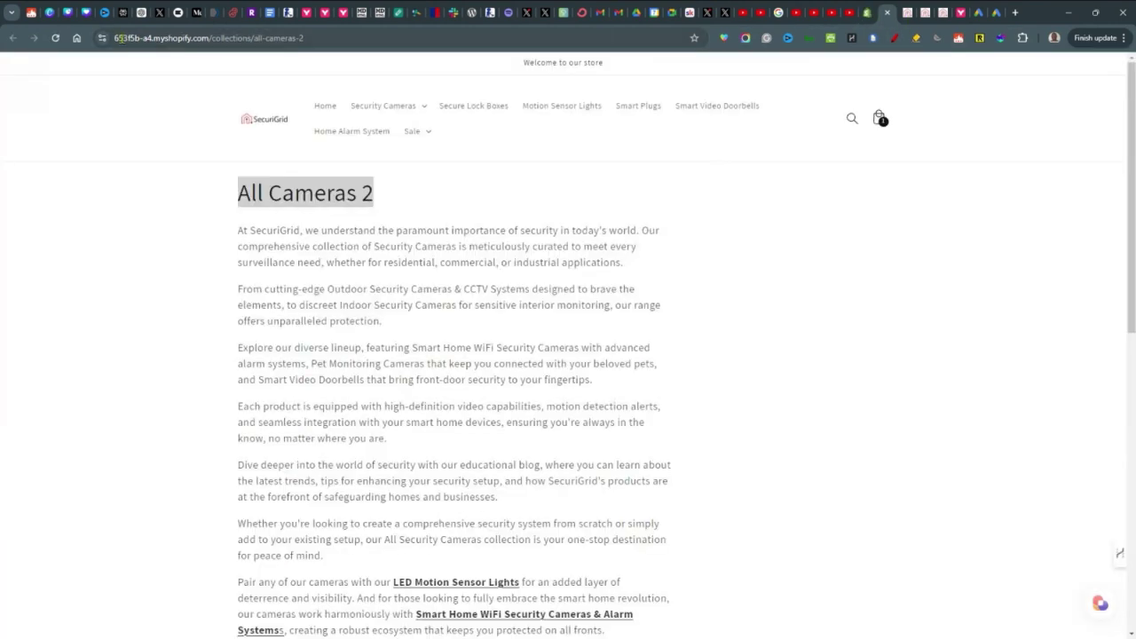
{"action": "left_click", "coordinate": [55, 37]}
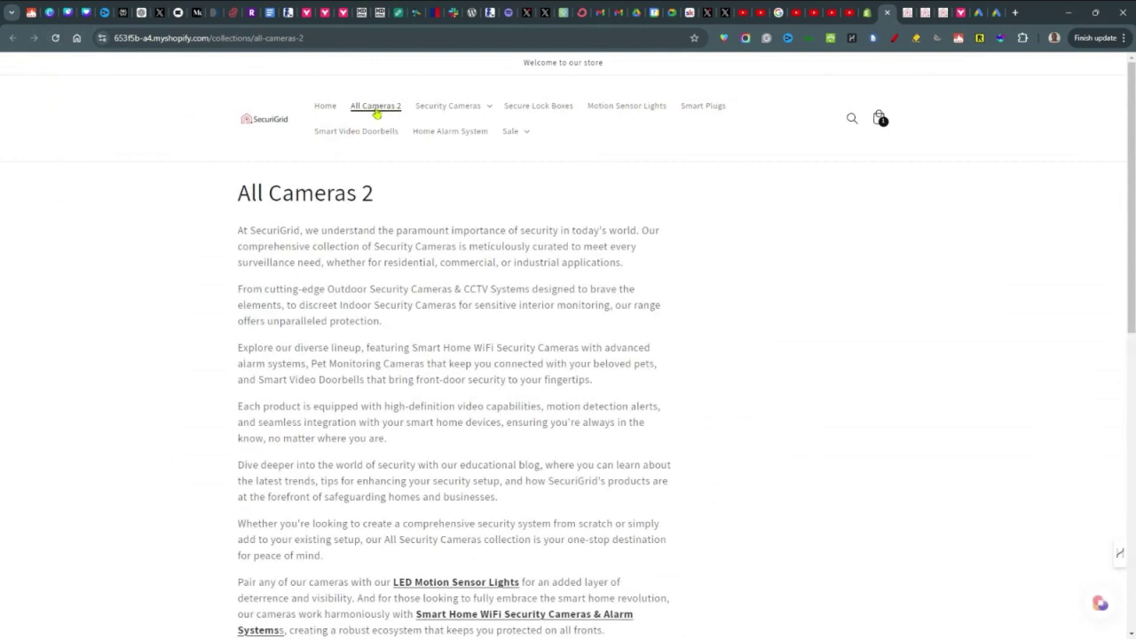
{"action": "left_click", "coordinate": [871, 15]}
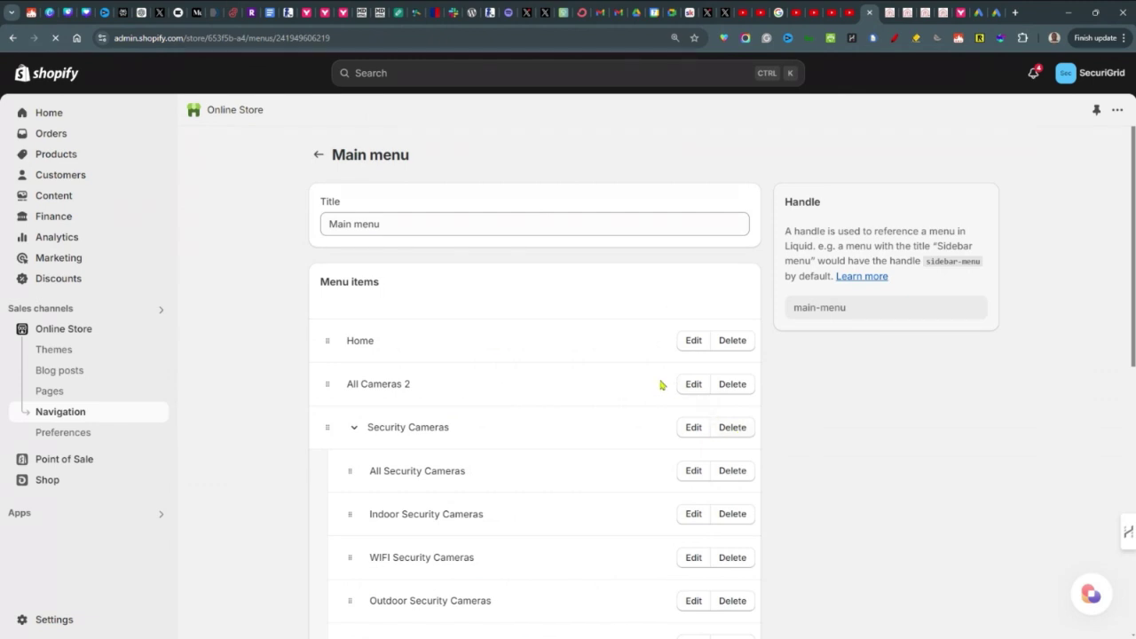
Delete the All Cameras 2 item from the Main menu and save the menu
{"action": "left_click_drag", "start_coordinate": [421, 385], "coordinate": [347, 391]}
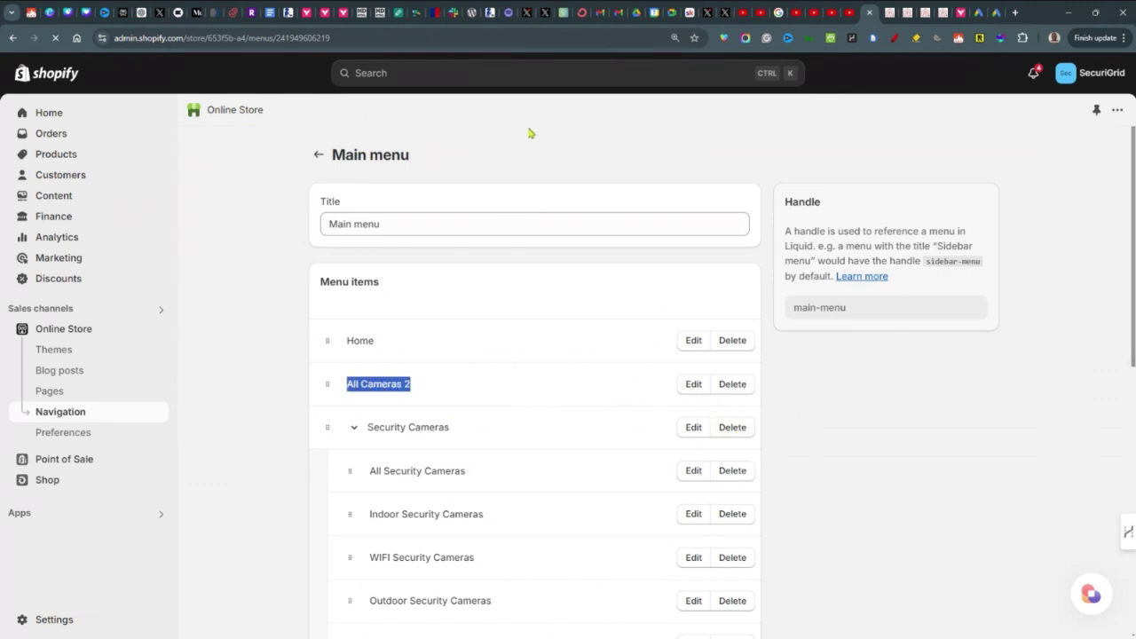
{"action": "left_click", "coordinate": [733, 388]}
{"action": "left_click", "coordinate": [761, 396]}
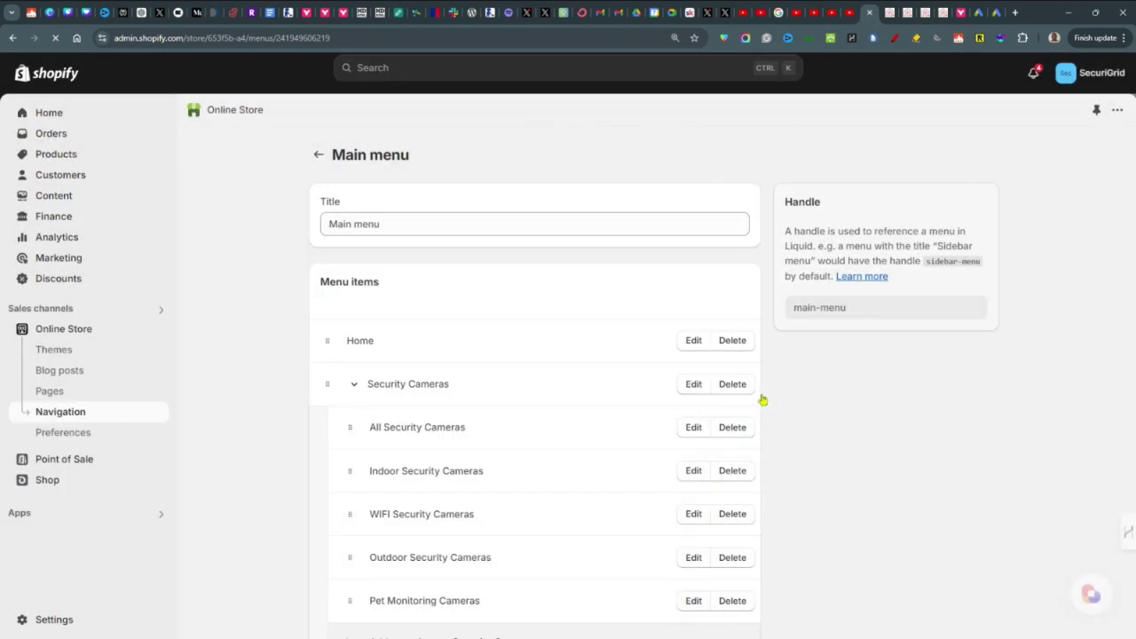
{"action": "left_click", "coordinate": [783, 68]}
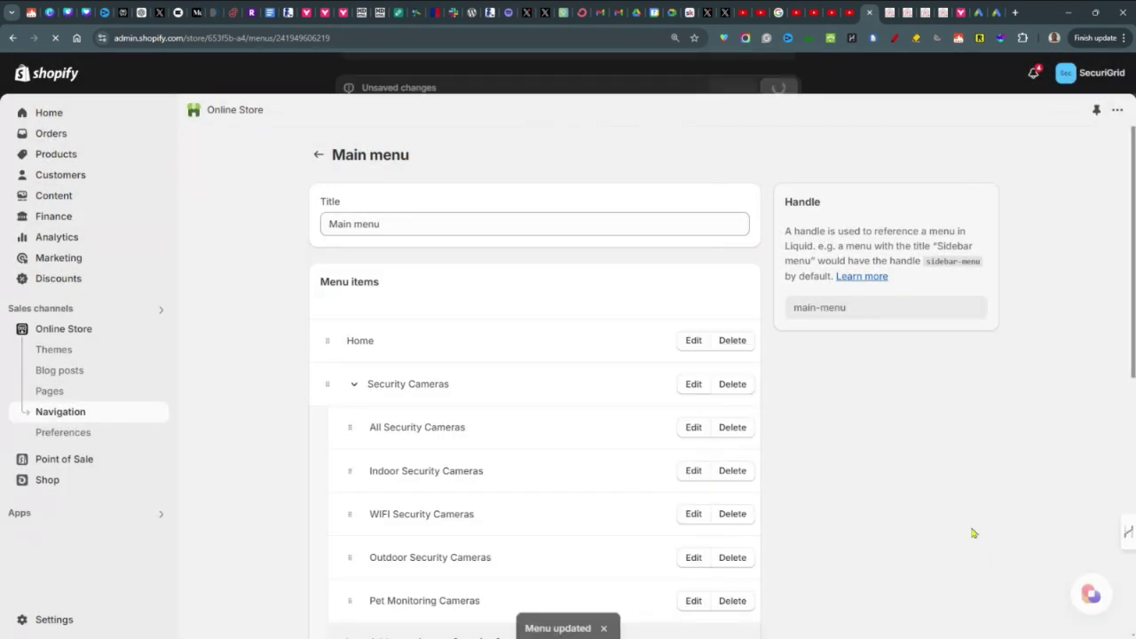
Review the Main menu's items and open the list of product collections
{"action": "scroll", "coordinate": [488, 368], "scroll_direction": "down", "scroll_amount": 3}
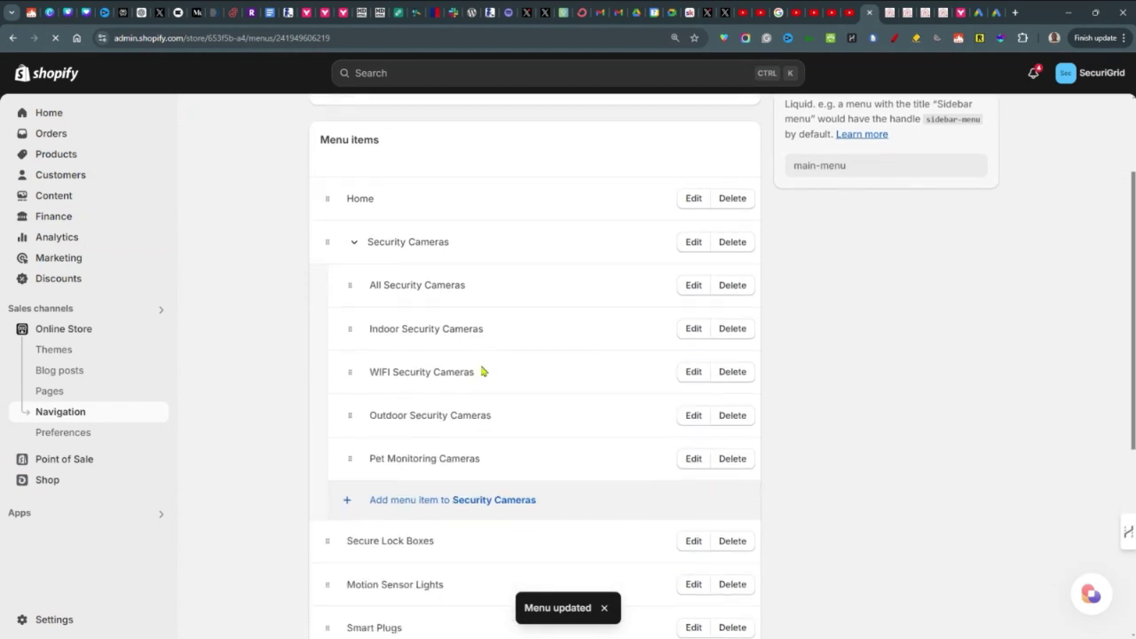
{"action": "scroll", "coordinate": [482, 373], "scroll_direction": "up", "scroll_amount": 3}
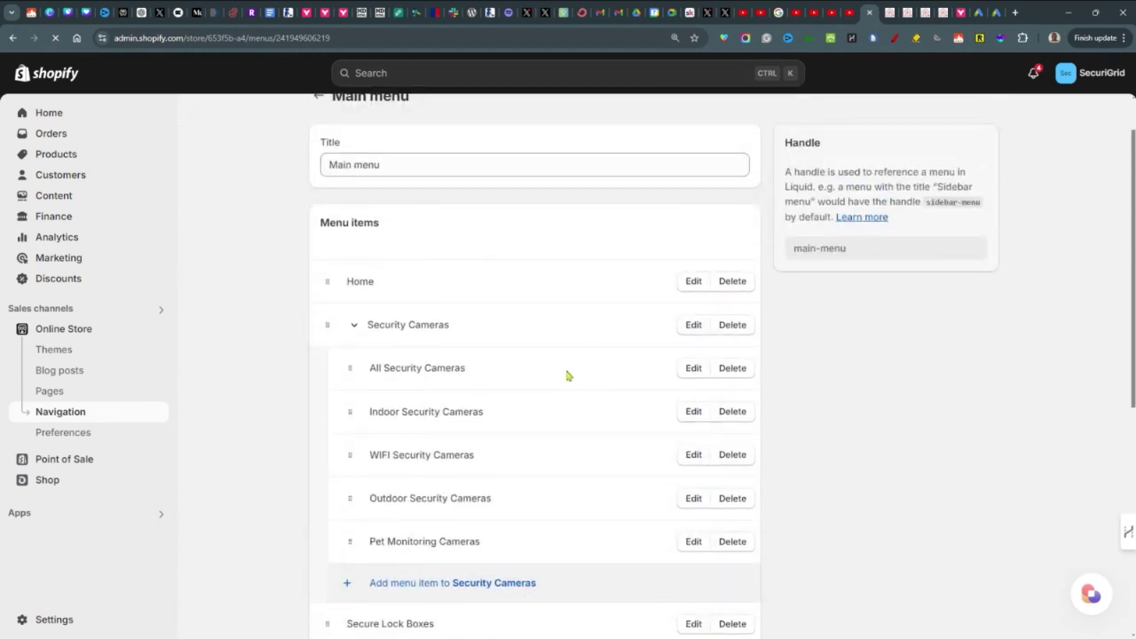
{"action": "scroll", "coordinate": [639, 355], "scroll_direction": "up", "scroll_amount": 1}
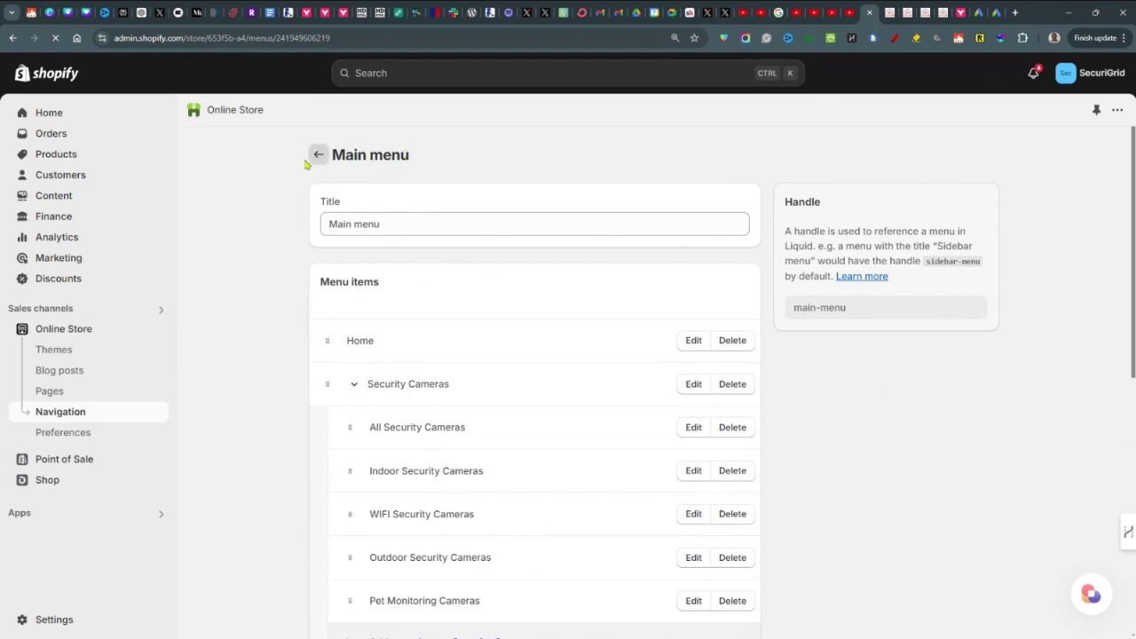
{"action": "left_click", "coordinate": [68, 158]}
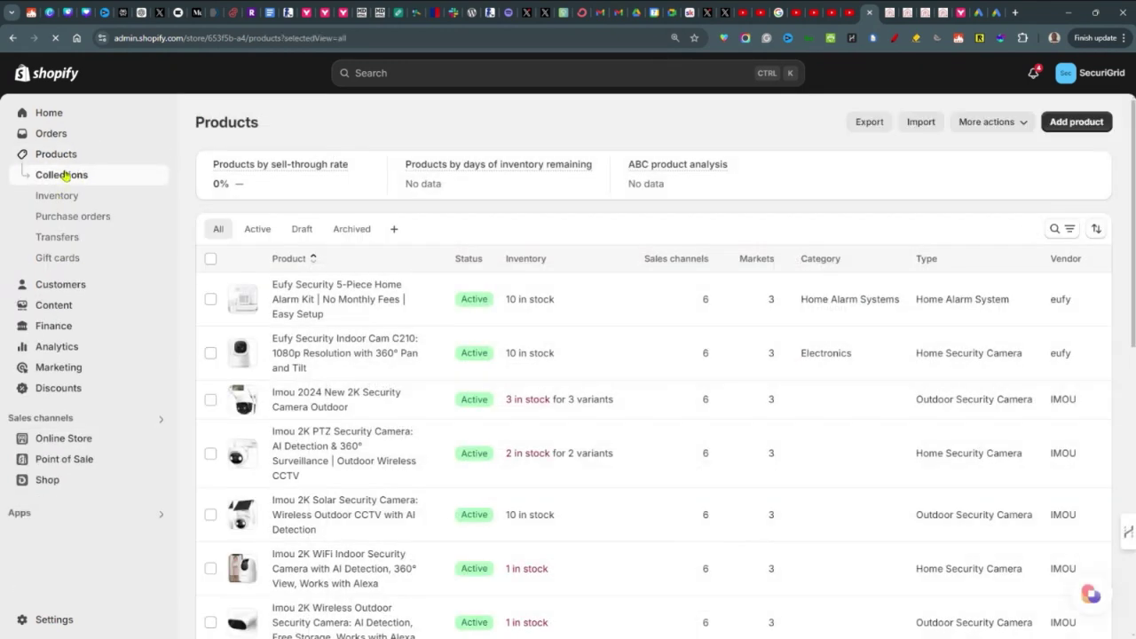
{"action": "left_click", "coordinate": [64, 174]}
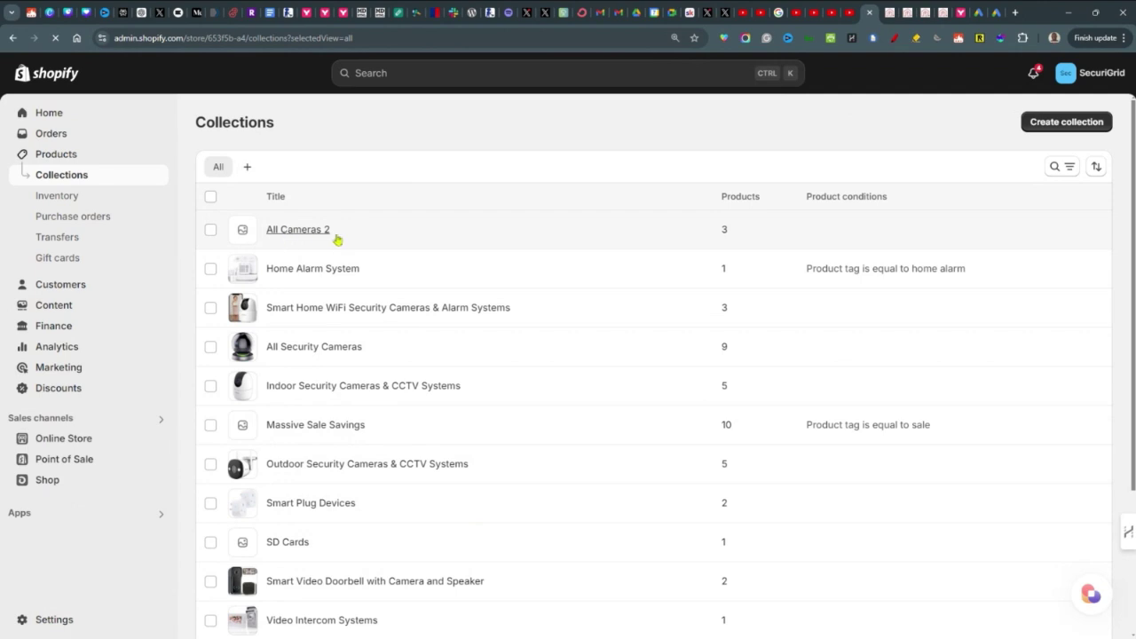